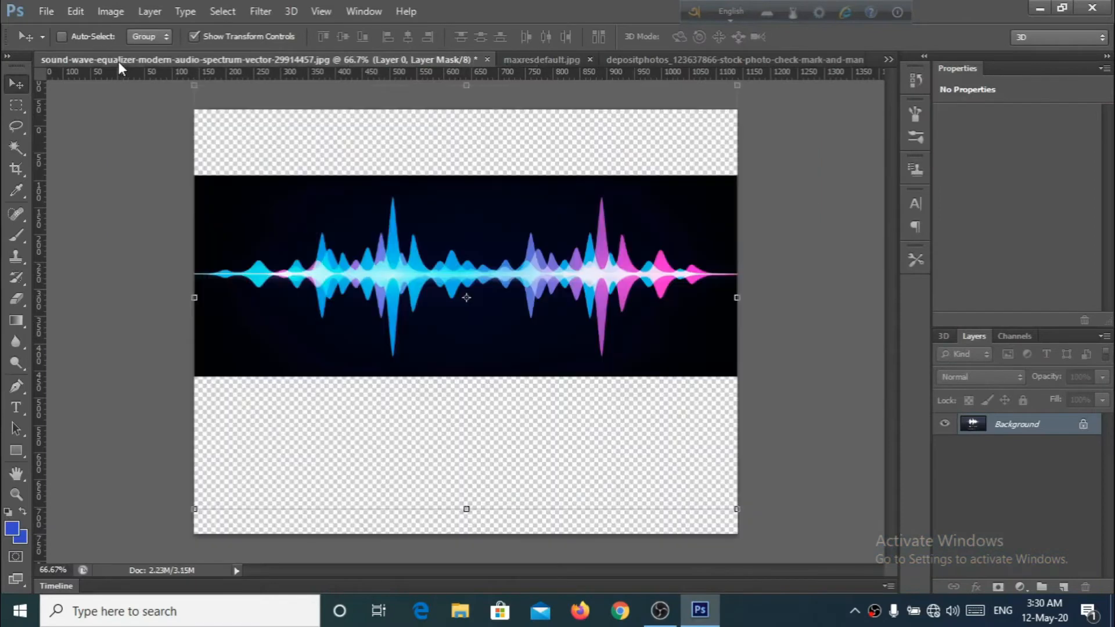
- Copy the masked equalizer wave from the sound-wave document into maxresdefault.jpg, over the lower middle of the banner
left_click(75, 11)
left_click(116, 14)
left_click(76, 12)
left_click(123, 15)
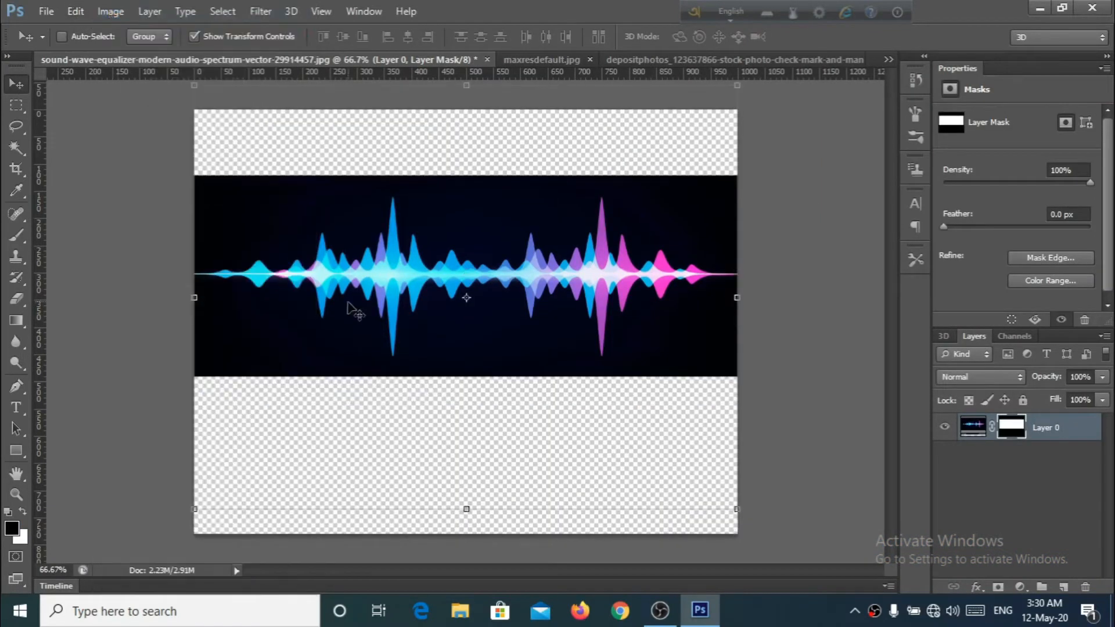
left_click_drag(296, 280, 273, 398)
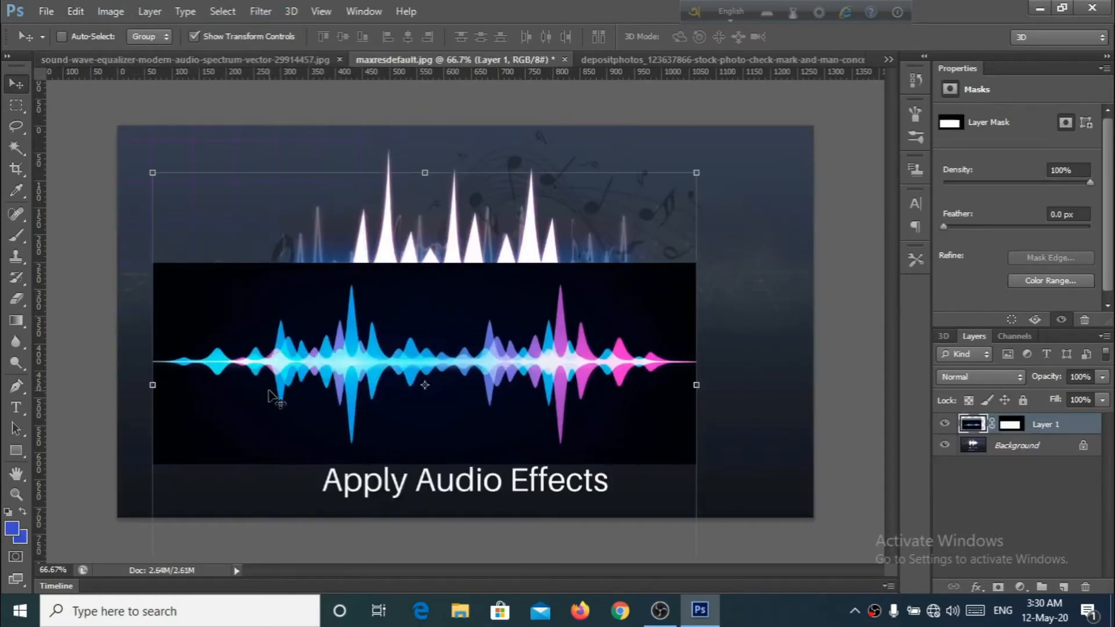
- Select the dark background above and below the equalizer wave with the Magic Wand at tolerance 32 and cut it away
left_click(16, 147)
left_click(212, 287)
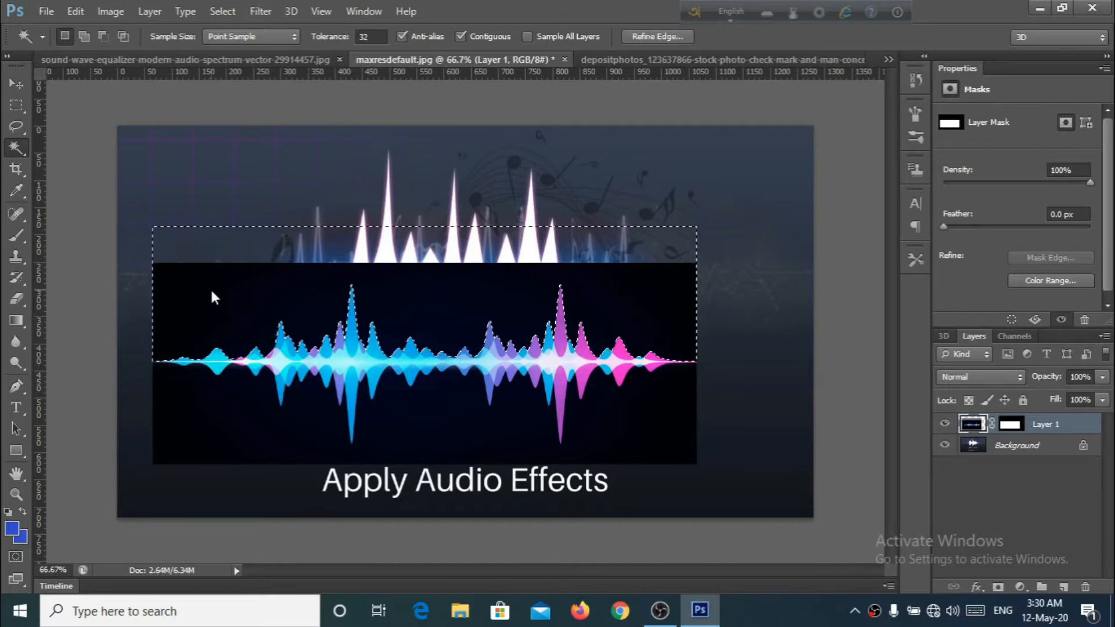
right_click(213, 293)
left_click(284, 382)
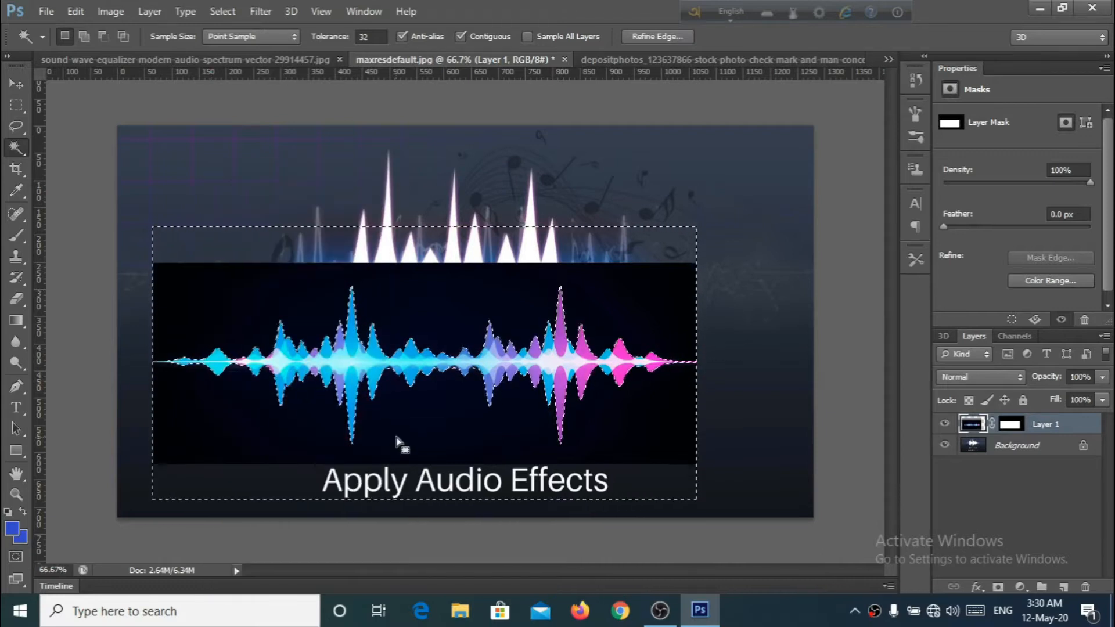
left_click(75, 11)
left_click(129, 93)
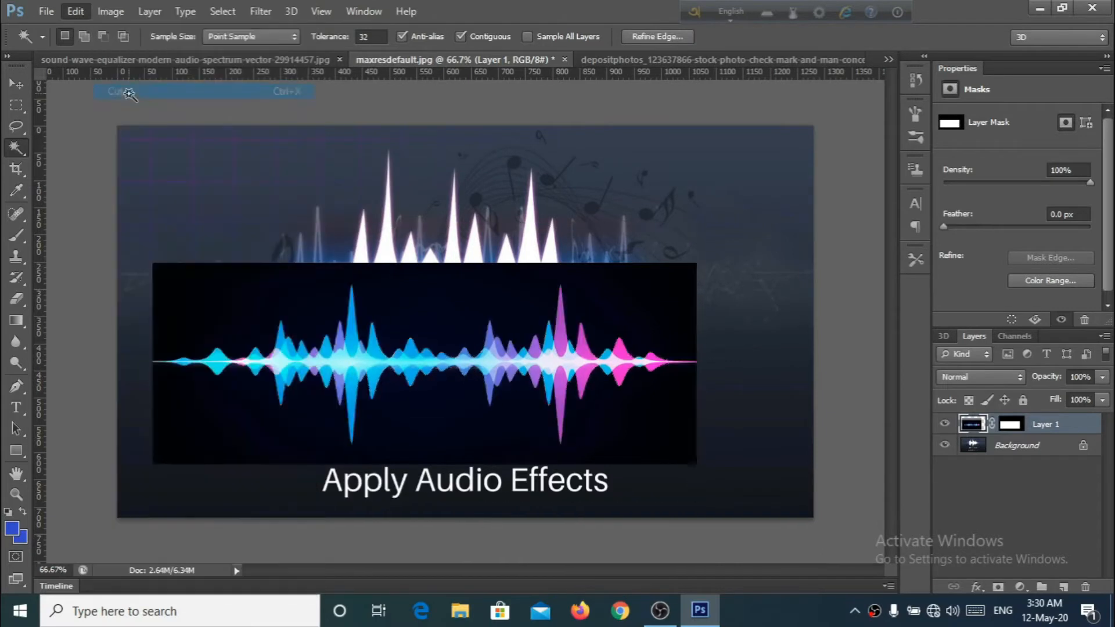
- Shrink the equalizer wave and place it between the "WavePad" title and "Apply Audio Effects"
left_click(16, 84)
left_click_drag(162, 170, 149, 319)
left_click_drag(631, 367, 684, 161)
left_click_drag(750, 117, 687, 429)
key("Return")
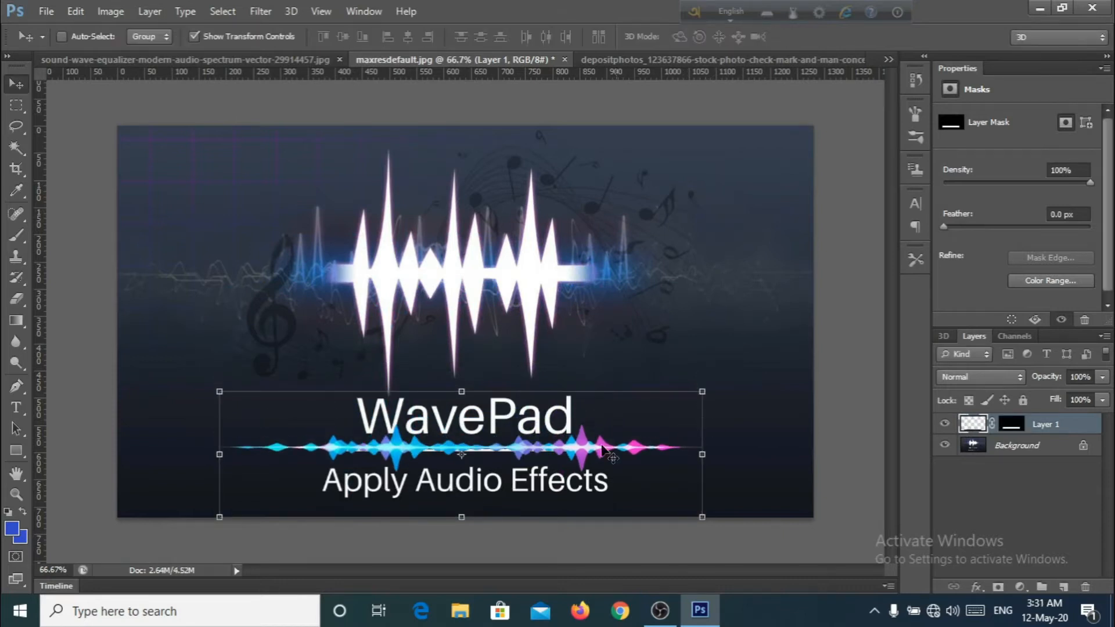
left_click(630, 60)
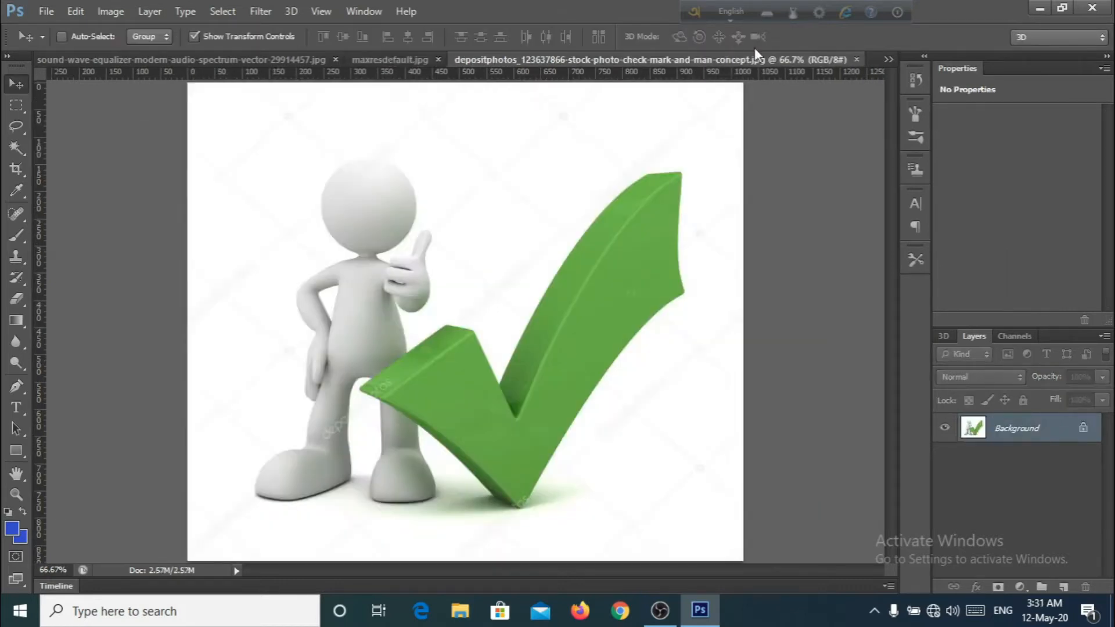
left_click(358, 62)
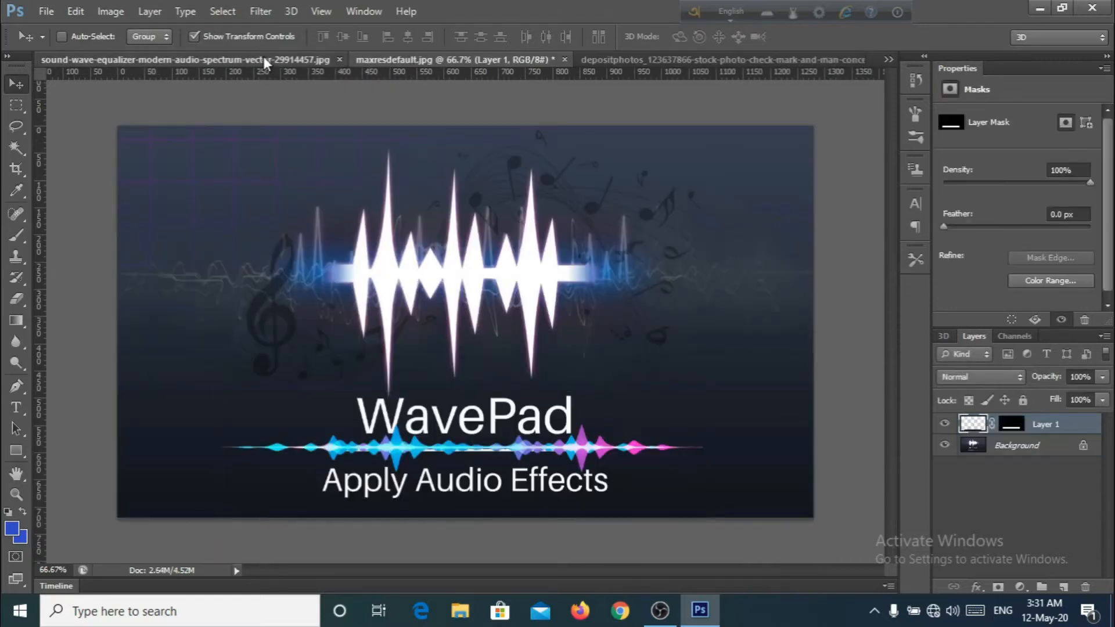
left_click(263, 57)
left_click(928, 57)
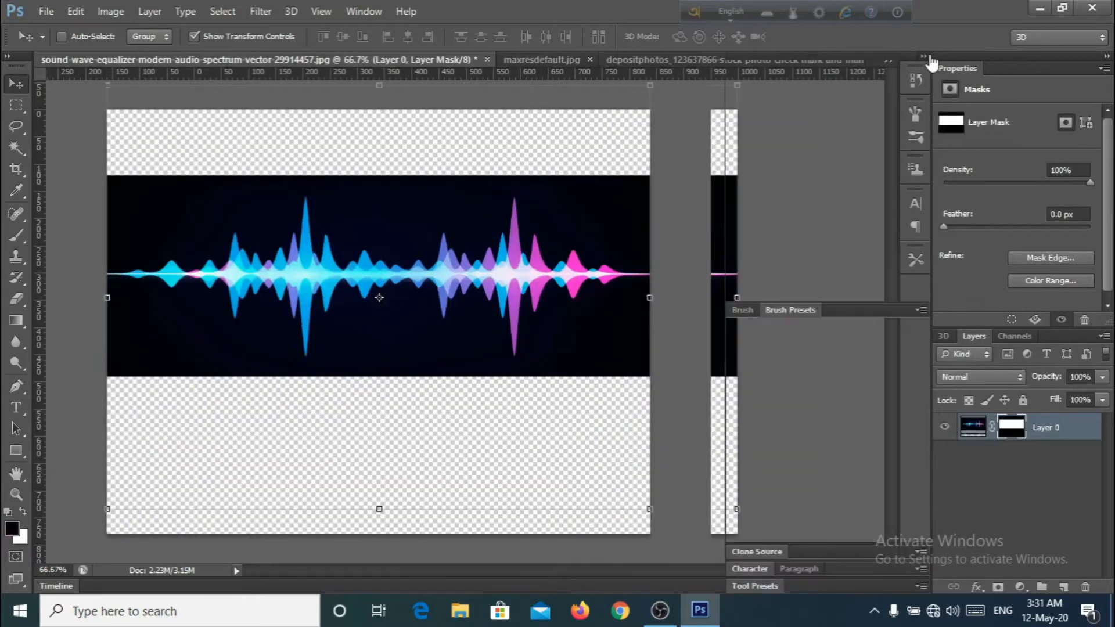
left_click(928, 57)
left_click(810, 58)
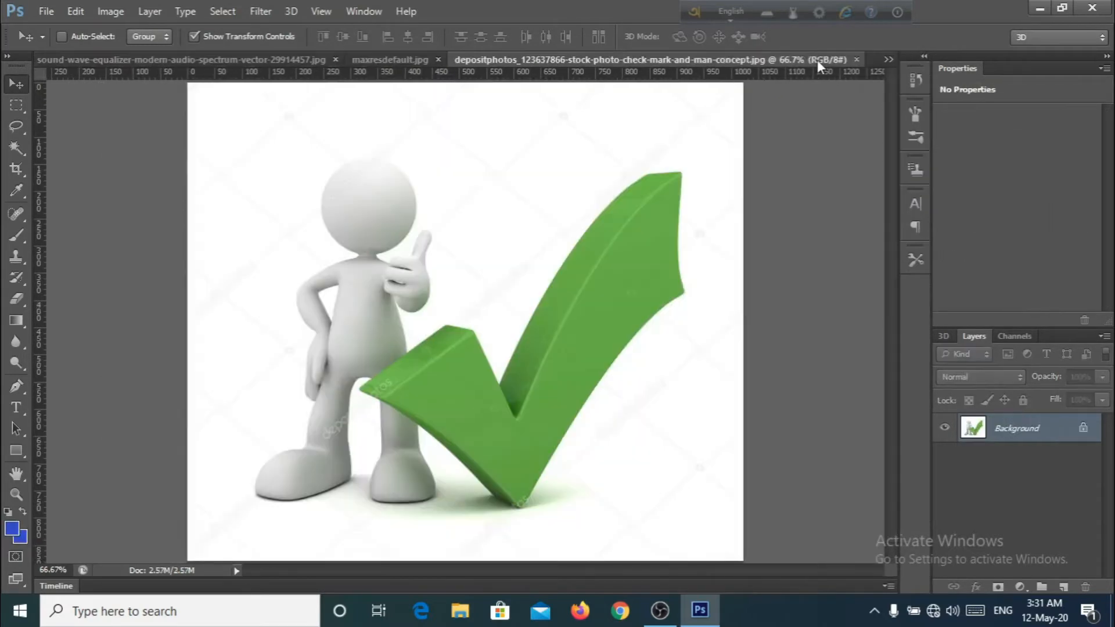
left_click(356, 60)
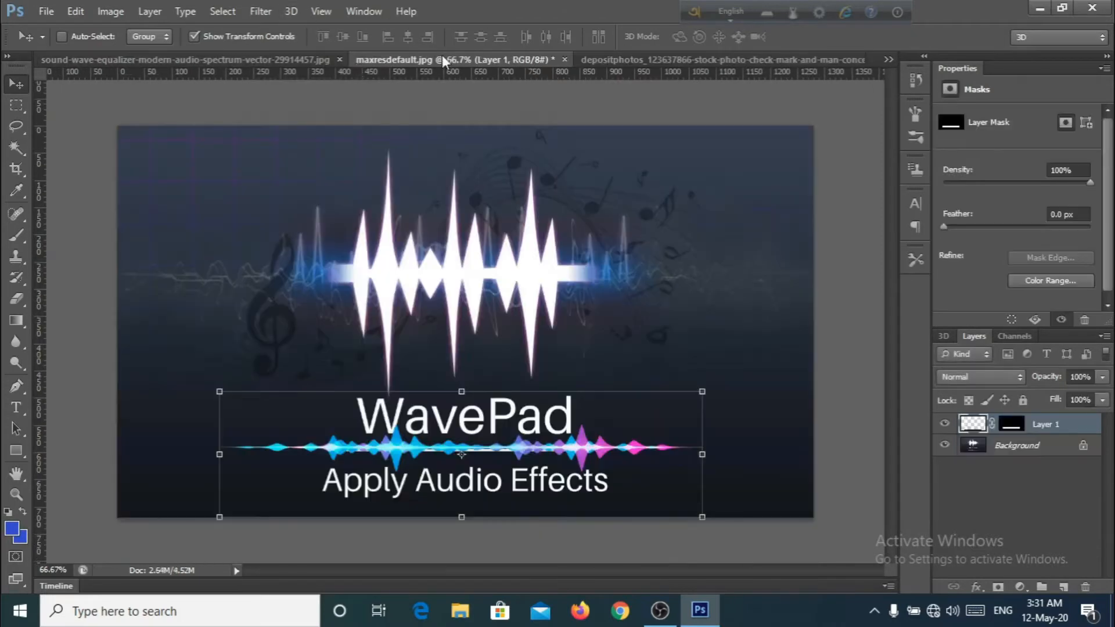
left_click(600, 58)
left_click(402, 61)
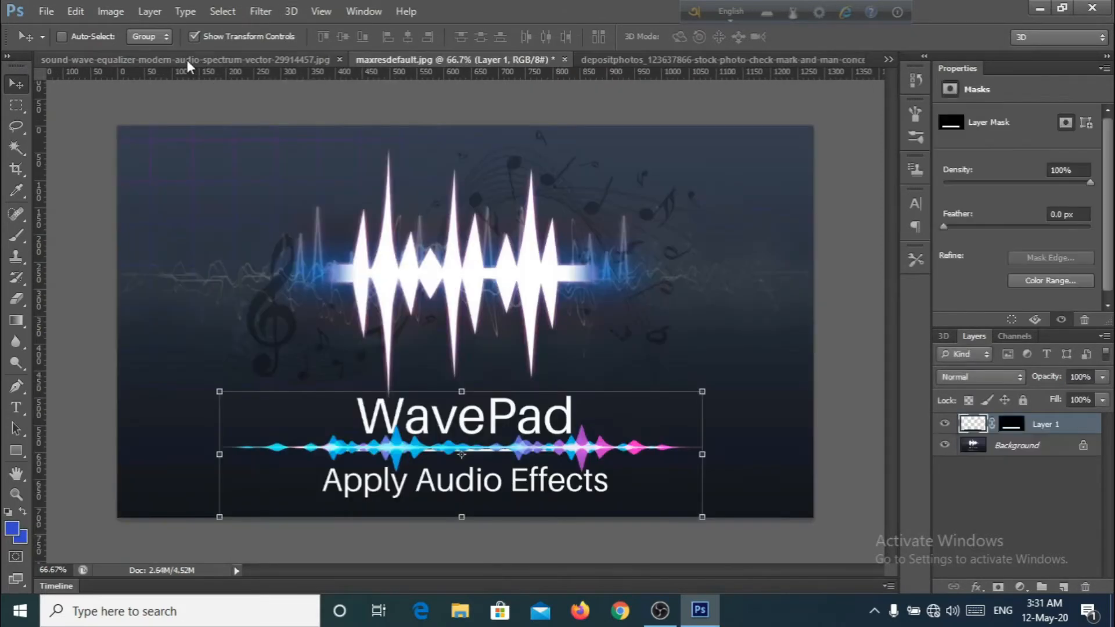
- Close the sound-wave equalizer document without saving its changes
left_click(187, 61)
left_click_drag(187, 61, 321, 183)
left_click(587, 182)
left_click(578, 239)
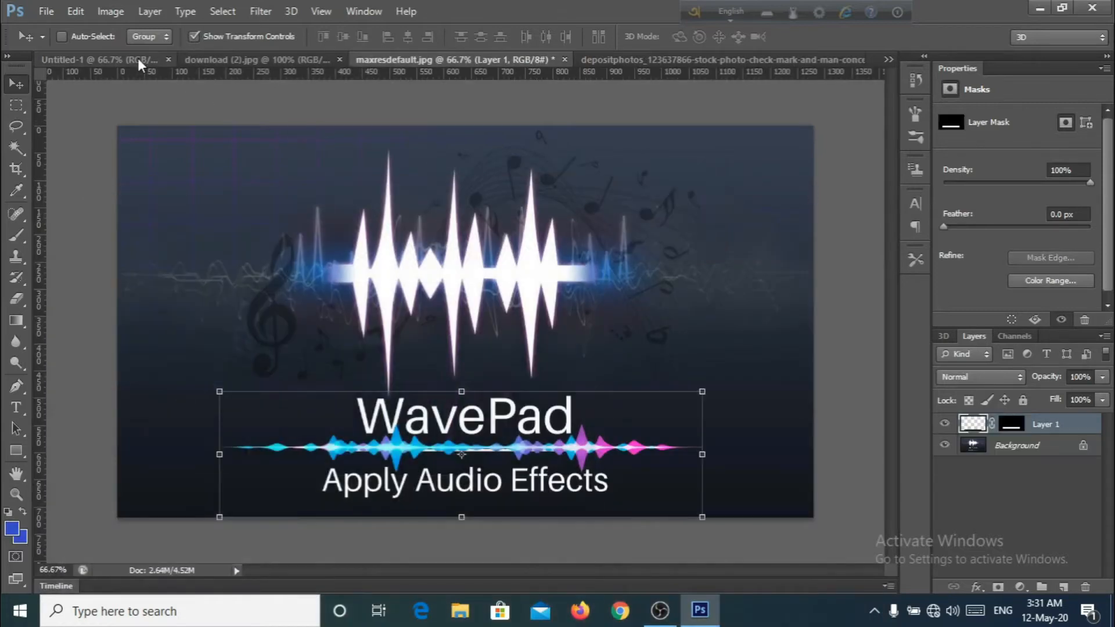
- Copy the headphones picture from download (2).jpg into maxresdefault.jpg
left_click(137, 58)
left_click(225, 59)
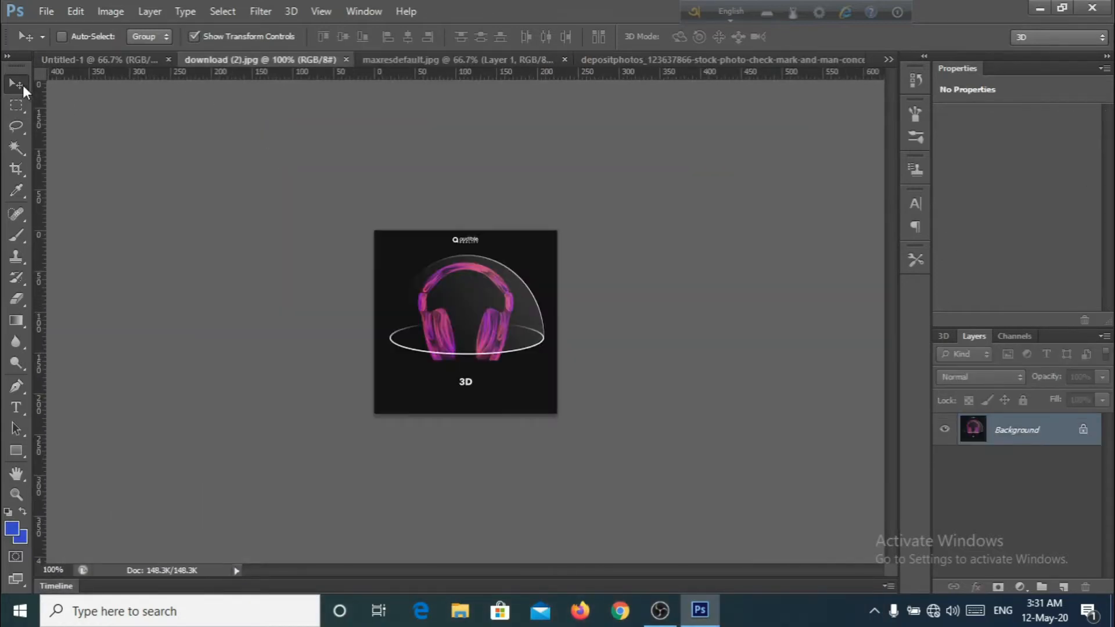
left_click(466, 57)
left_click(224, 59)
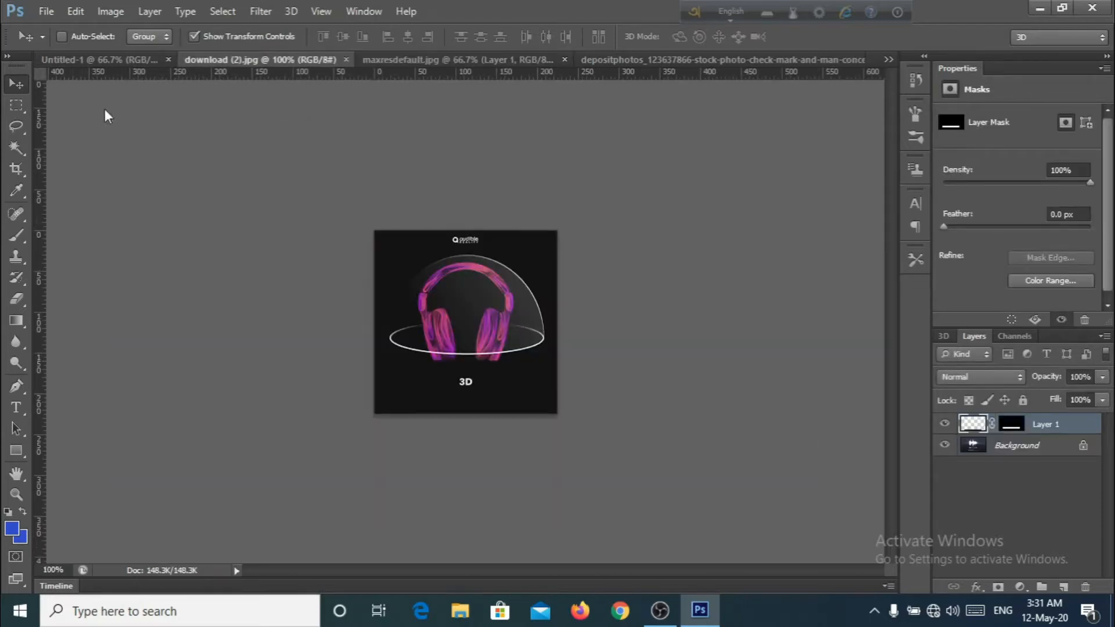
left_click_drag(477, 152, 308, 265)
- Enlarge the headphones picture to about 187% width and 189% height and move it to the banner's left edge
left_click_drag(338, 327, 446, 437)
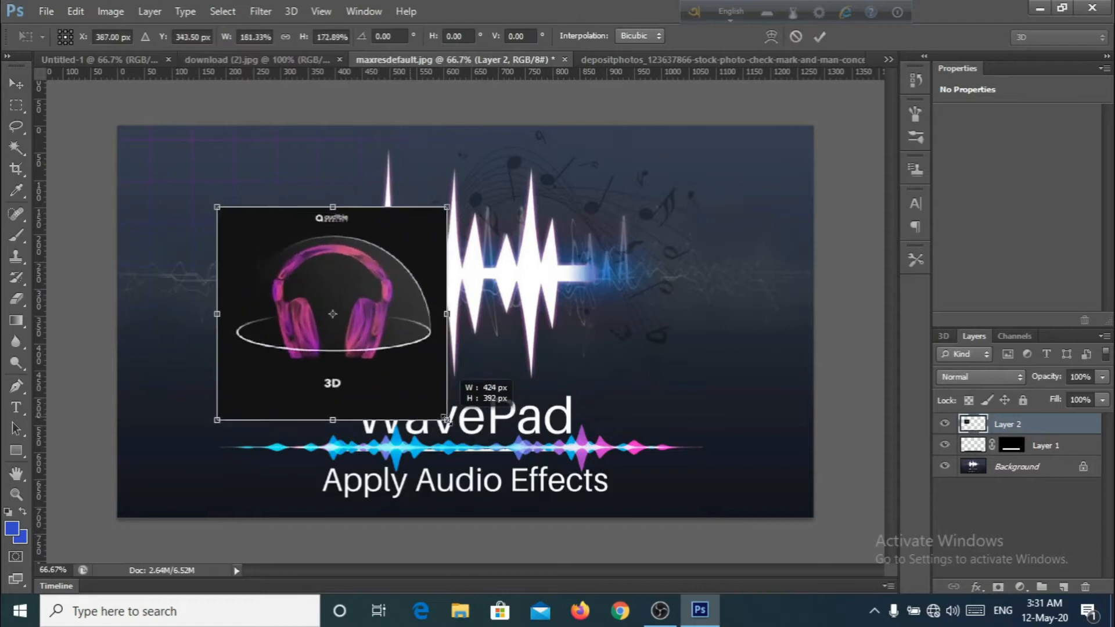
left_click_drag(398, 396, 309, 422)
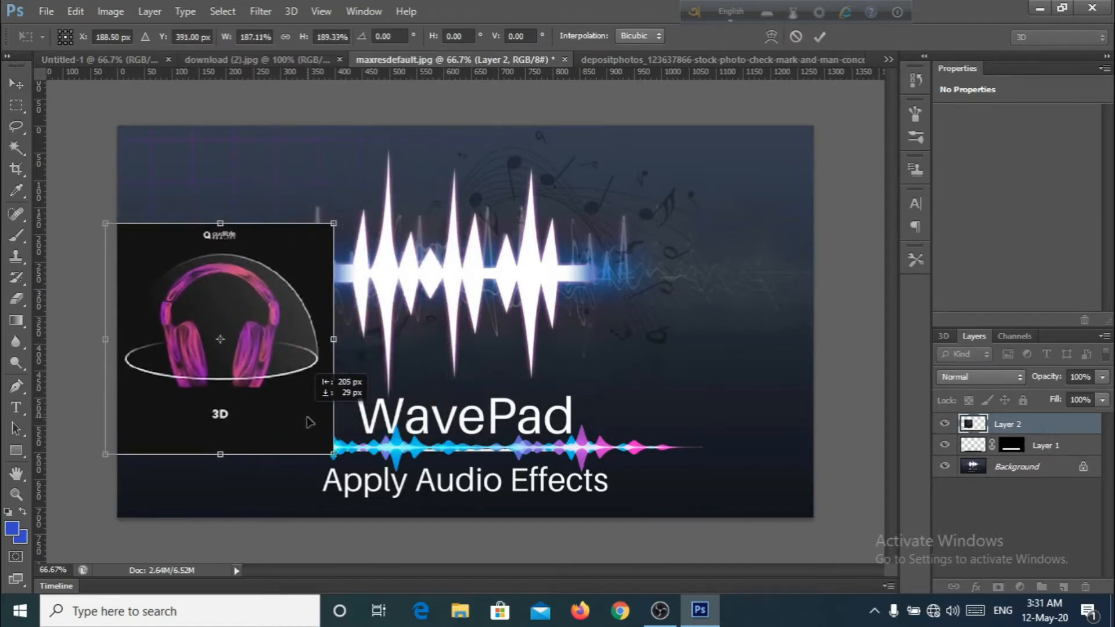
key("Return")
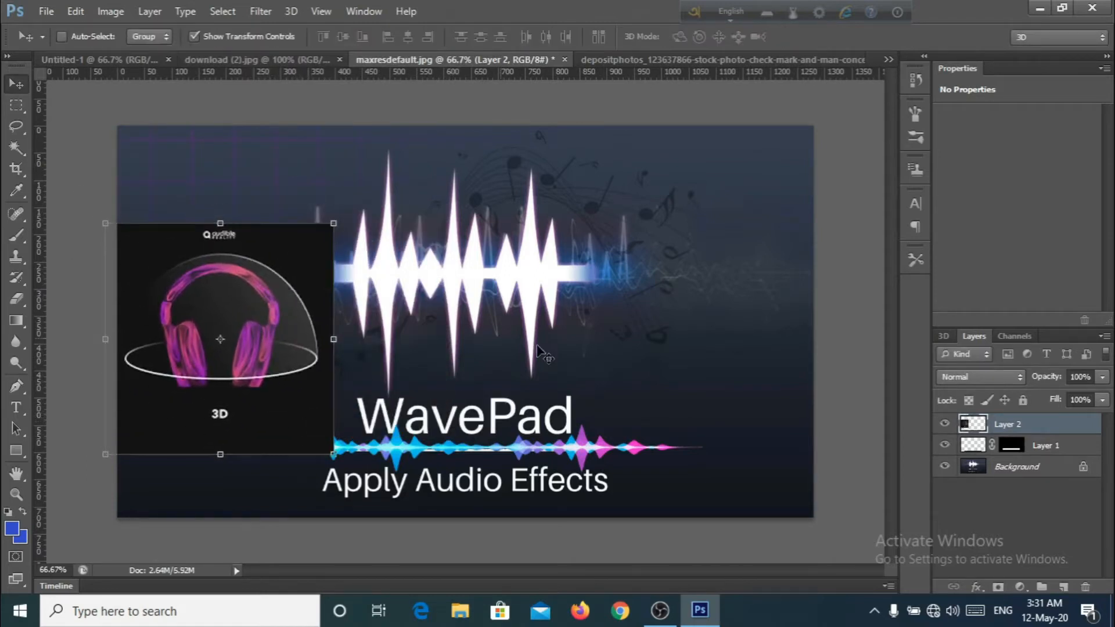
- Add a layer mask to the headphones layer and blend out its square edges with a 131 px brush at 92% opacity
left_click_drag(1040, 332, 1028, 212)
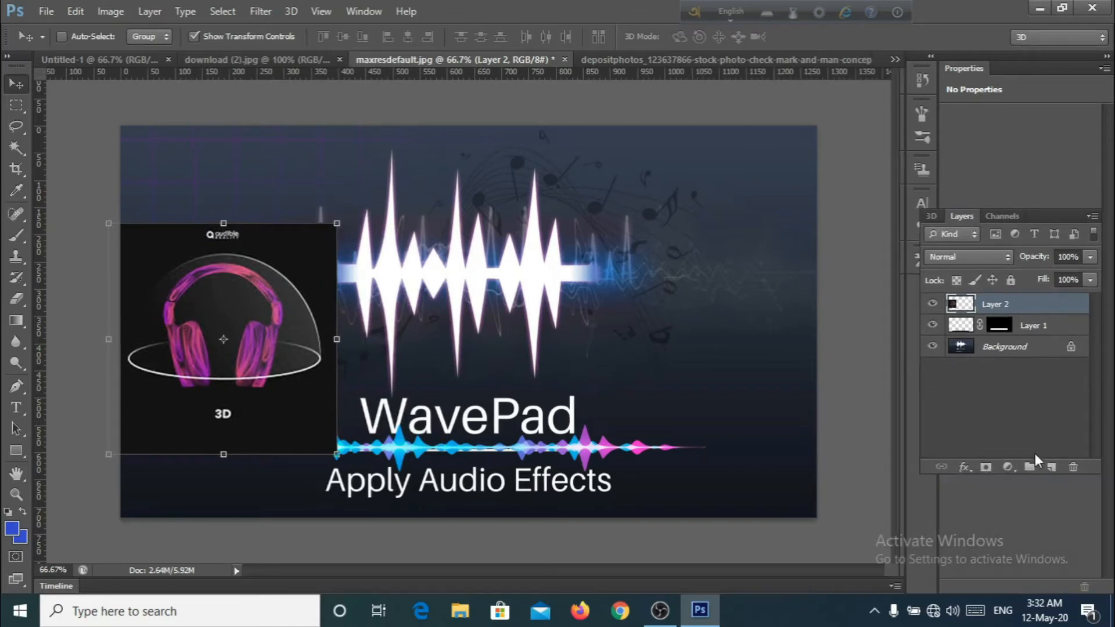
left_click_drag(1000, 384, 1000, 562)
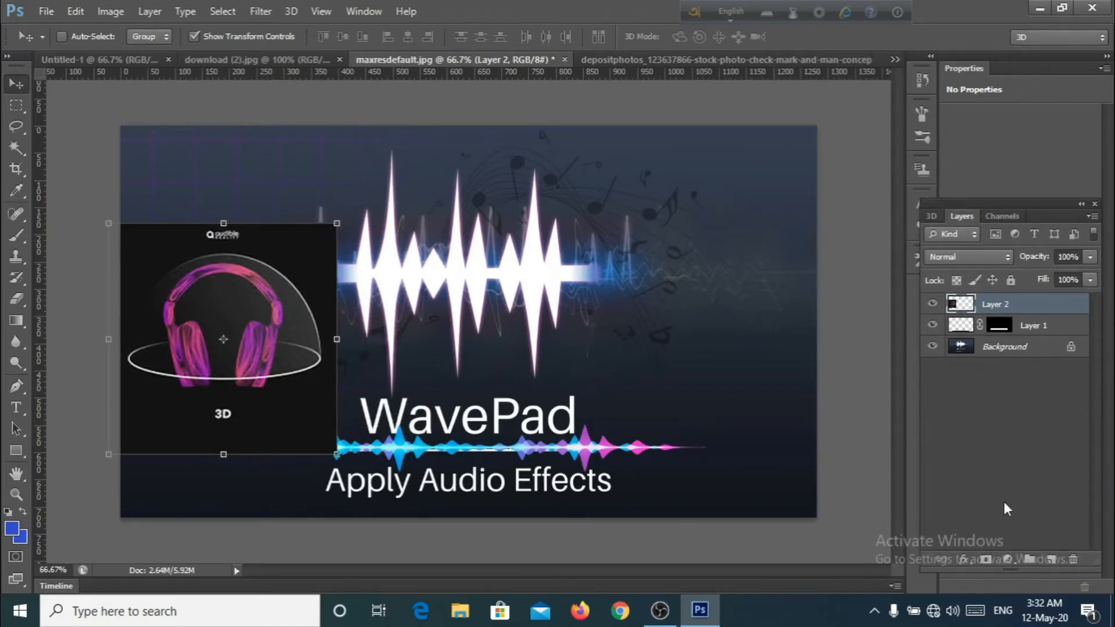
left_click(987, 560)
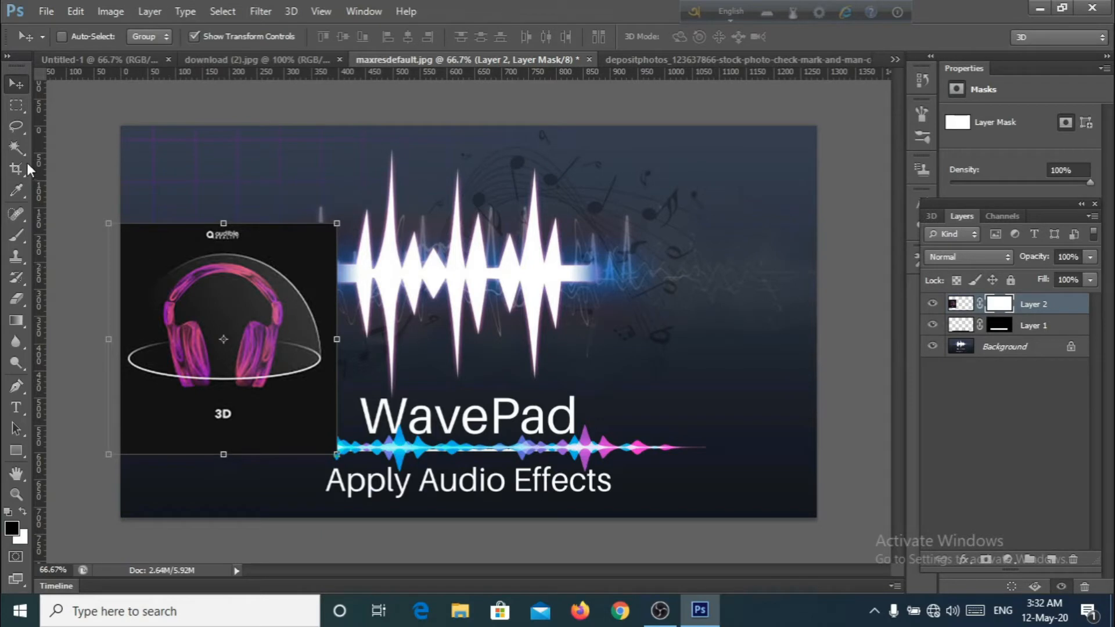
left_click(23, 232)
left_click_drag(311, 212, 310, 223)
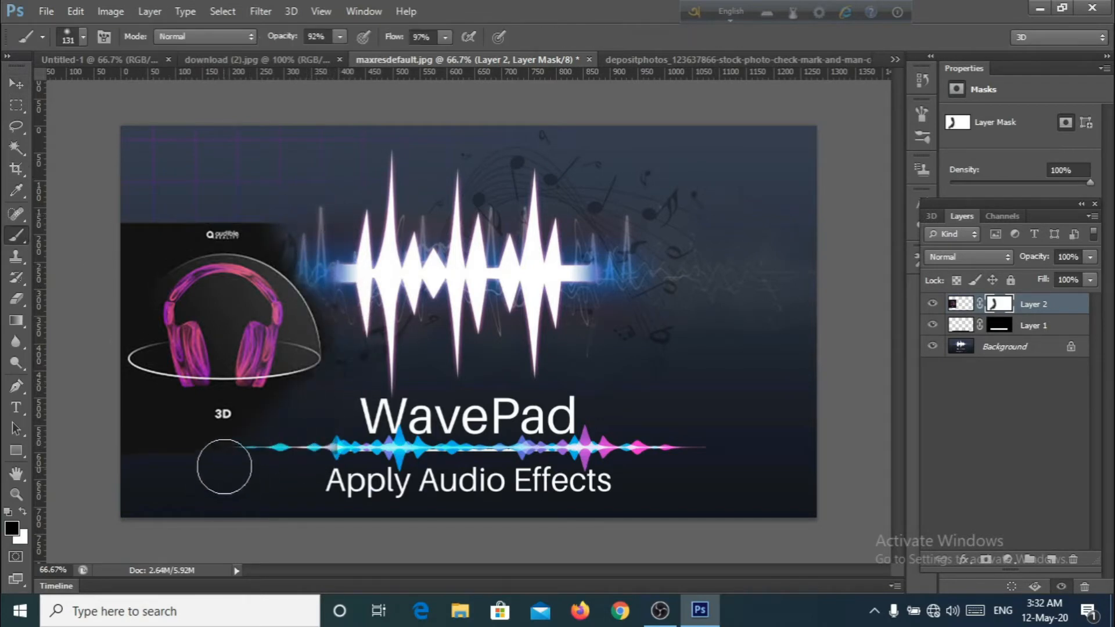
mouse_move(287, 200)
left_mouse_down()
mouse_move(169, 223)
mouse_move(304, 221)
mouse_move(212, 209)
mouse_move(135, 229)
mouse_move(127, 273)
mouse_move(226, 225)
left_mouse_up()
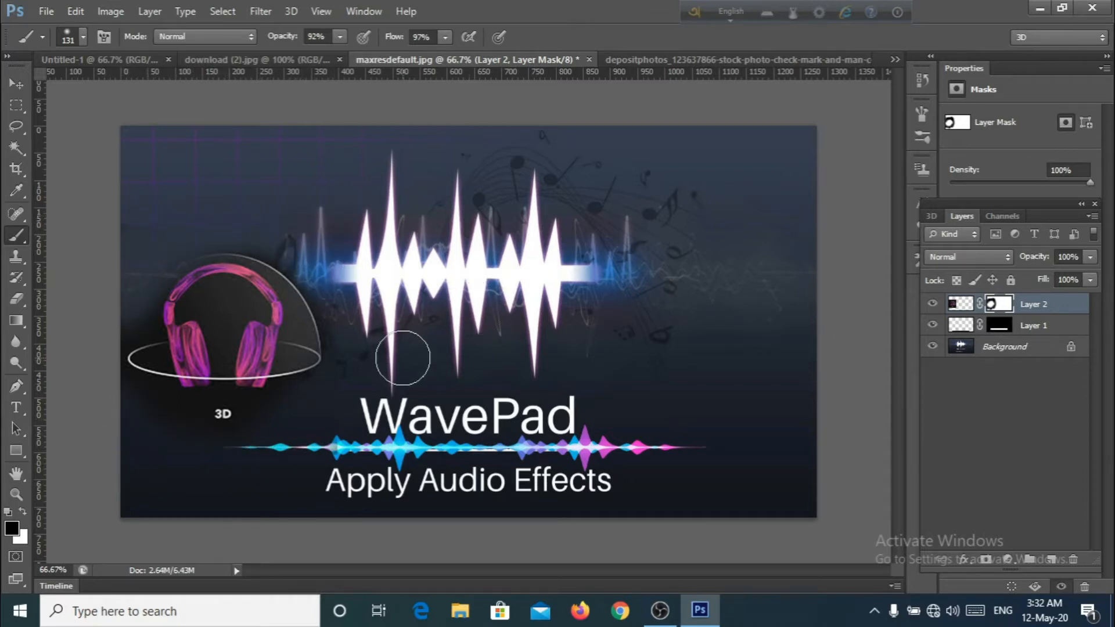
- Close the download (2).jpg and Untitled-1 documents without saving
left_click(284, 61)
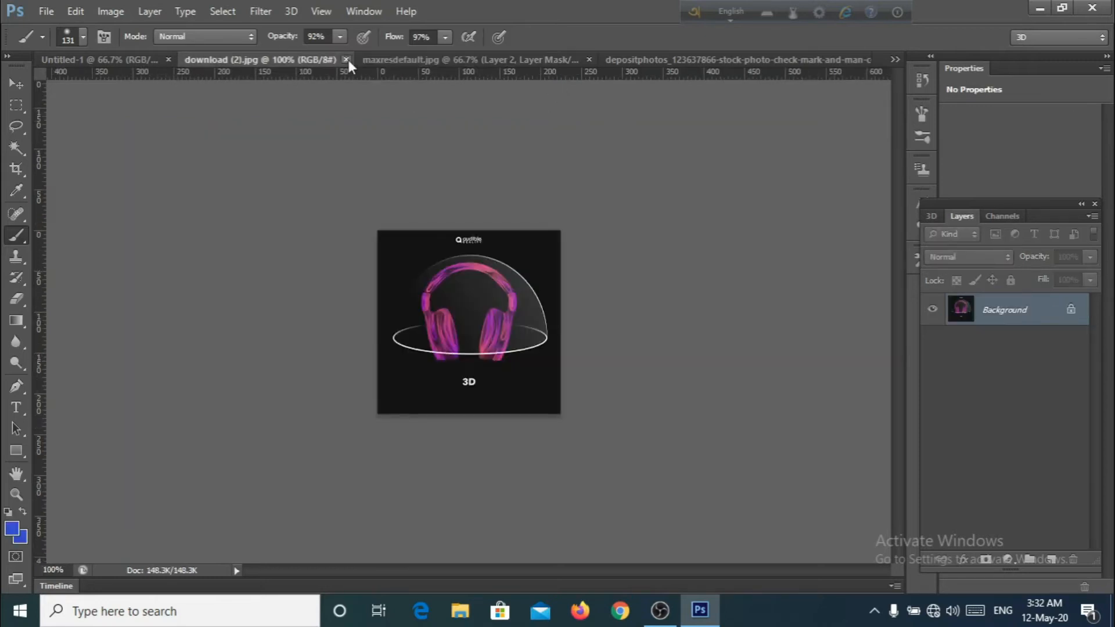
left_click(346, 61)
left_click(128, 60)
left_click(175, 59)
left_click(588, 240)
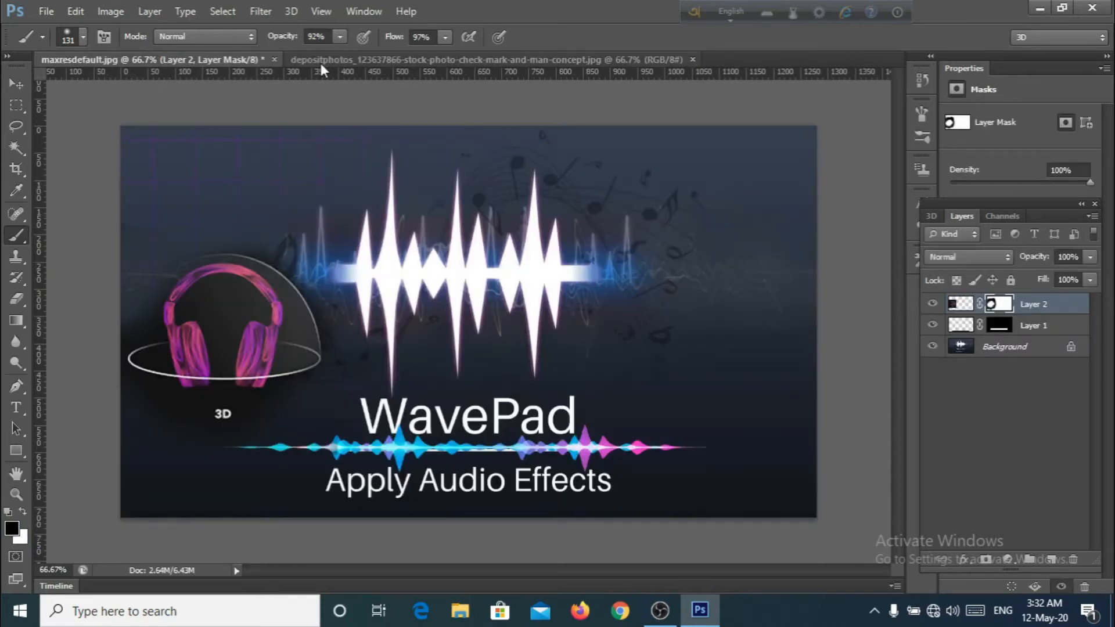
- Copy the man-and-check-mark picture into maxresdefault.jpg and scale it down over the middle of the white waveform
left_click(326, 60)
left_click(85, 58)
left_click(16, 83)
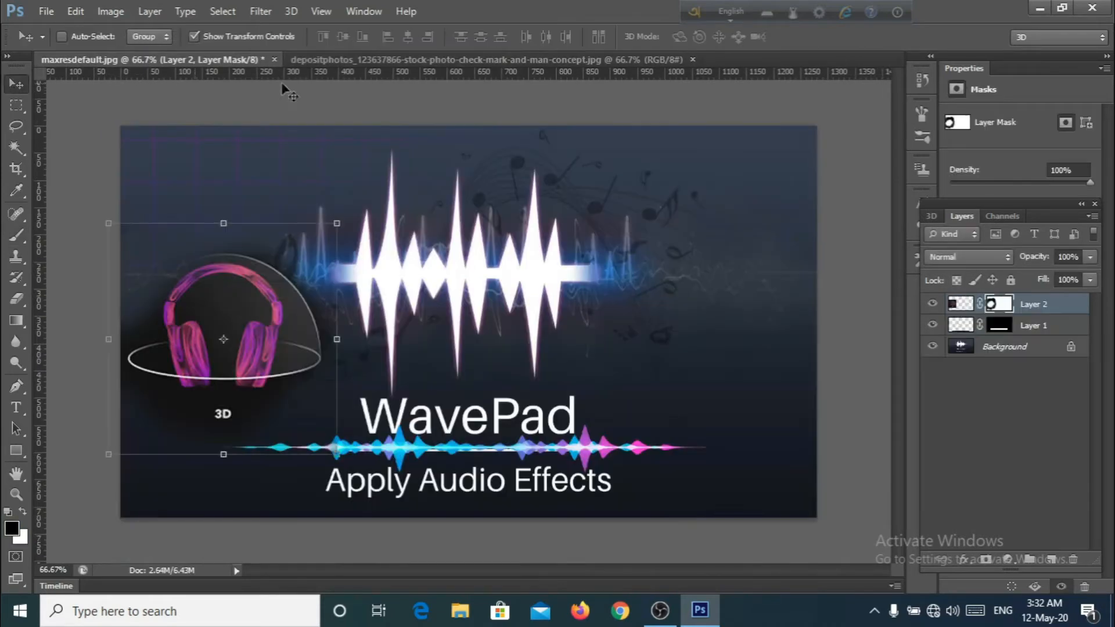
left_click(417, 61)
left_click(146, 60)
left_click_drag(146, 60, 459, 390)
left_click_drag(678, 194, 594, 233)
key("Return")
- Select the white background around the man and green check mark with the Quick Selection tool, using a 73 px brush
left_click(17, 148)
left_click(444, 253)
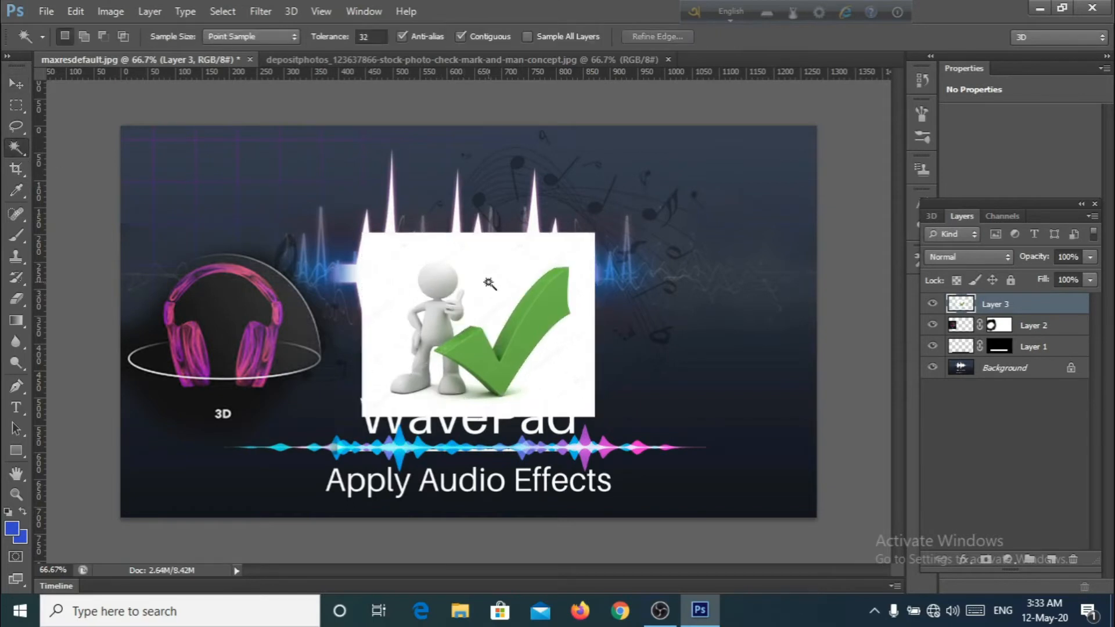
left_click(16, 495)
key("ctrl+minus")
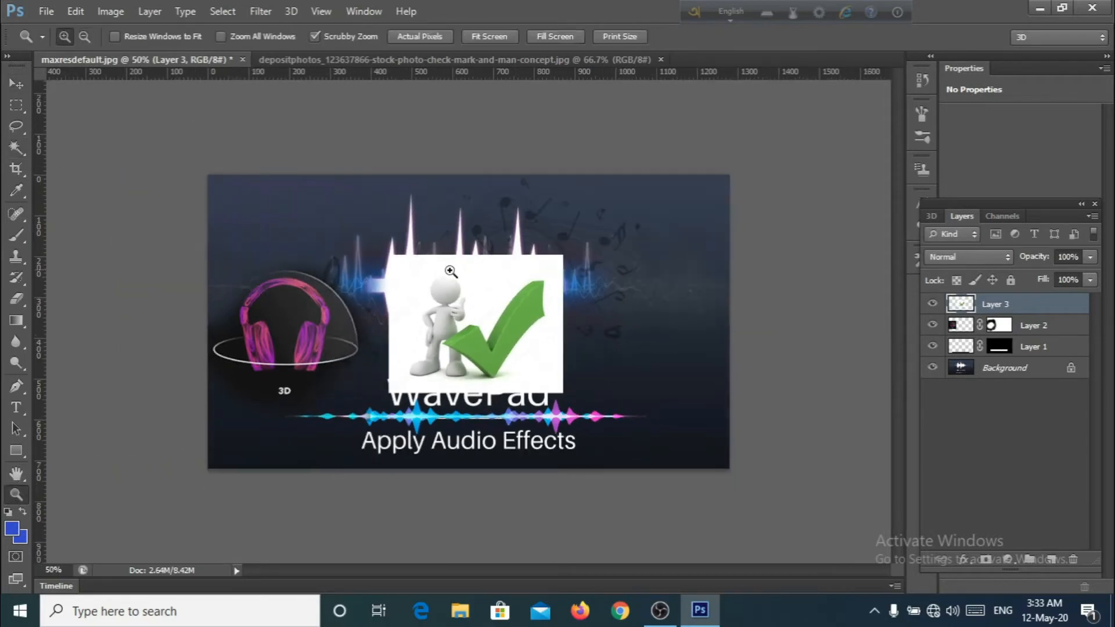
left_click(451, 271)
left_click(478, 286)
left_click(478, 287)
left_click(20, 150)
left_click_drag(20, 150, 76, 145)
mouse_move(249, 153)
left_mouse_down()
mouse_move(214, 194)
mouse_move(176, 340)
mouse_move(180, 421)
mouse_move(160, 460)
mouse_move(170, 307)
mouse_move(145, 165)
mouse_move(256, 154)
left_mouse_up()
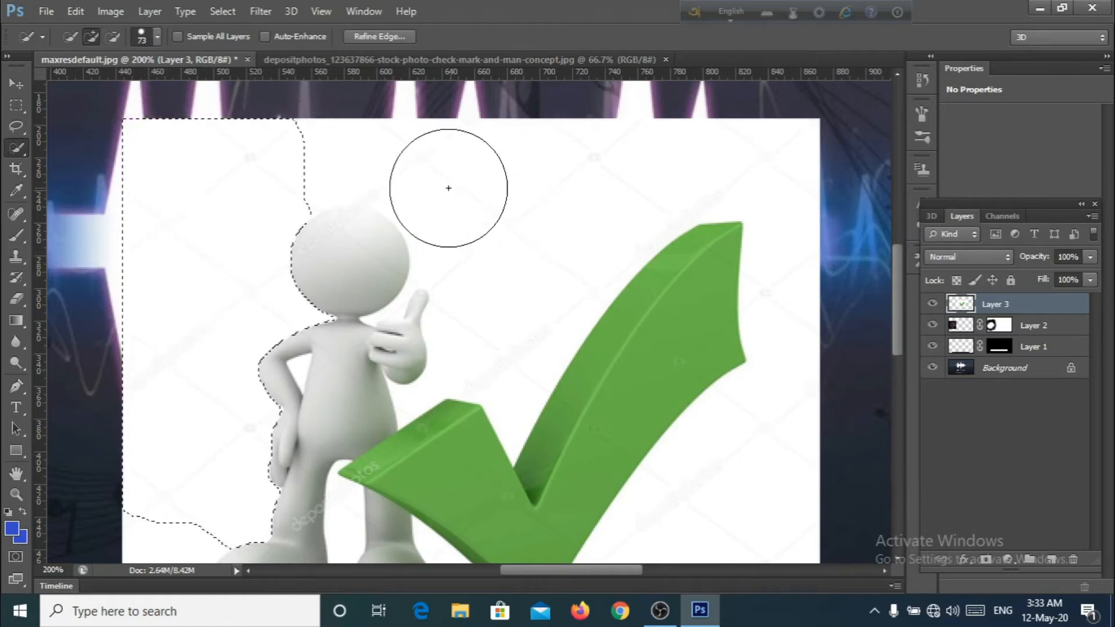
mouse_move(308, 153)
left_mouse_down()
mouse_move(348, 139)
mouse_move(499, 176)
mouse_move(506, 291)
mouse_move(517, 244)
mouse_move(635, 148)
mouse_move(729, 134)
mouse_move(778, 161)
mouse_move(815, 302)
mouse_move(808, 379)
mouse_move(686, 362)
left_mouse_up()
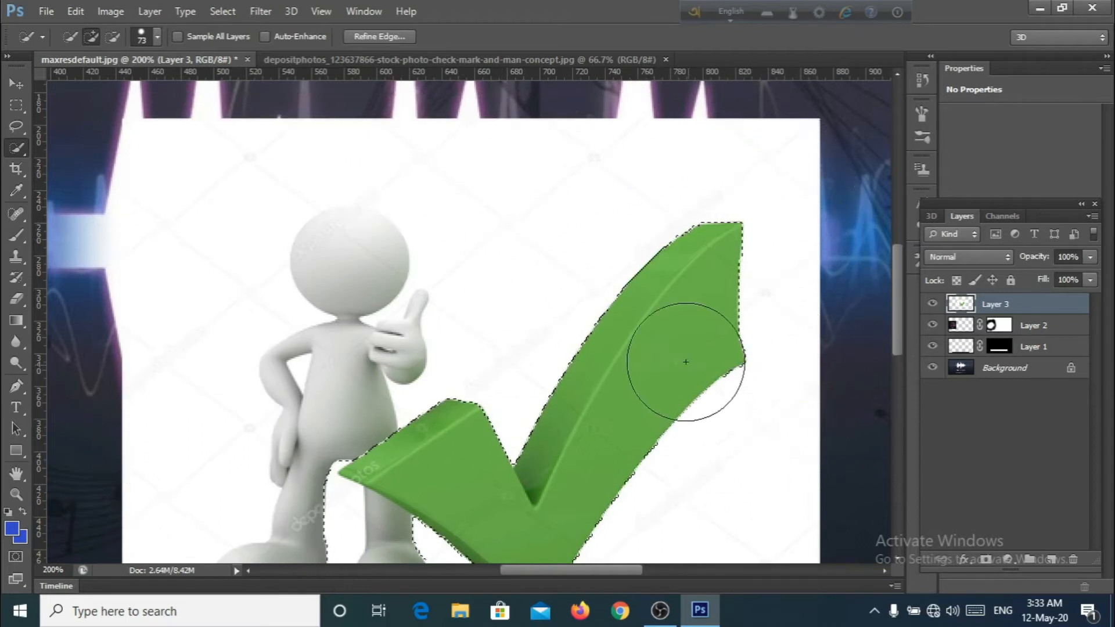
- Reduce the Quick Selection brush to 51 px and subtract the man's figure from the background selection
scroll(686, 362, "down", 3)
left_click(153, 34)
left_click_drag(124, 85, 107, 82)
left_click(320, 177)
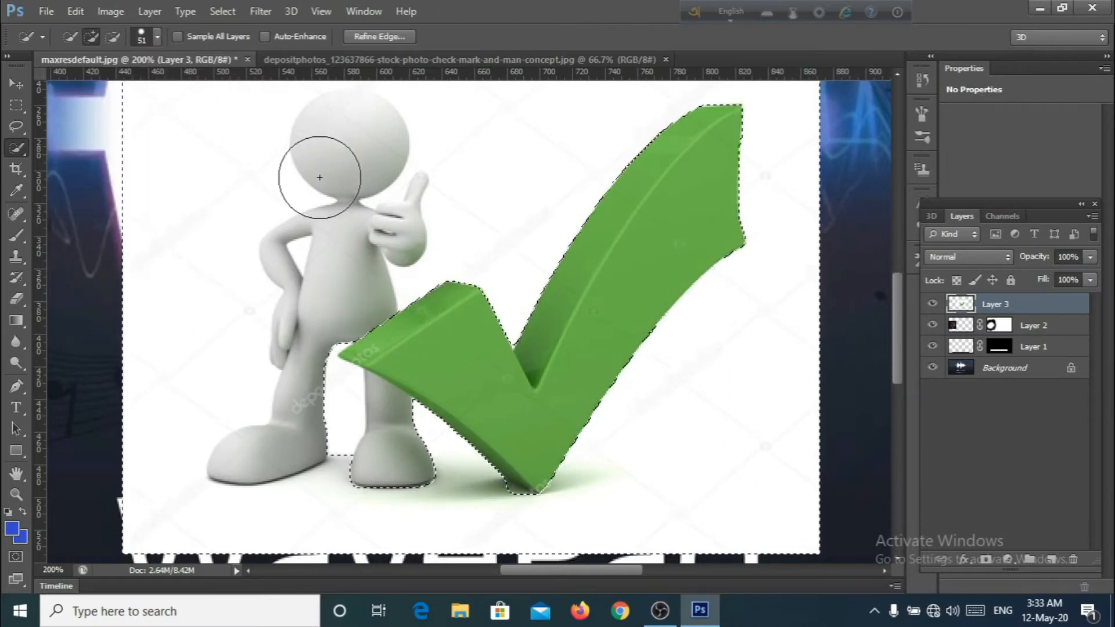
scroll(320, 177, "up", 3)
key("alt")
mouse_move(351, 227)
left_mouse_down()
mouse_move(368, 313)
mouse_move(356, 373)
mouse_move(317, 371)
mouse_move(312, 337)
mouse_move(323, 391)
left_mouse_up()
- Reduce the Quick Selection brush to 25 px and subtract more of the man's arm and body from the selection
scroll(324, 391, "down", 2)
left_click(157, 37)
left_click_drag(107, 84, 86, 80)
mouse_move(298, 385)
left_mouse_down()
mouse_move(281, 462)
mouse_move(308, 378)
left_mouse_up()
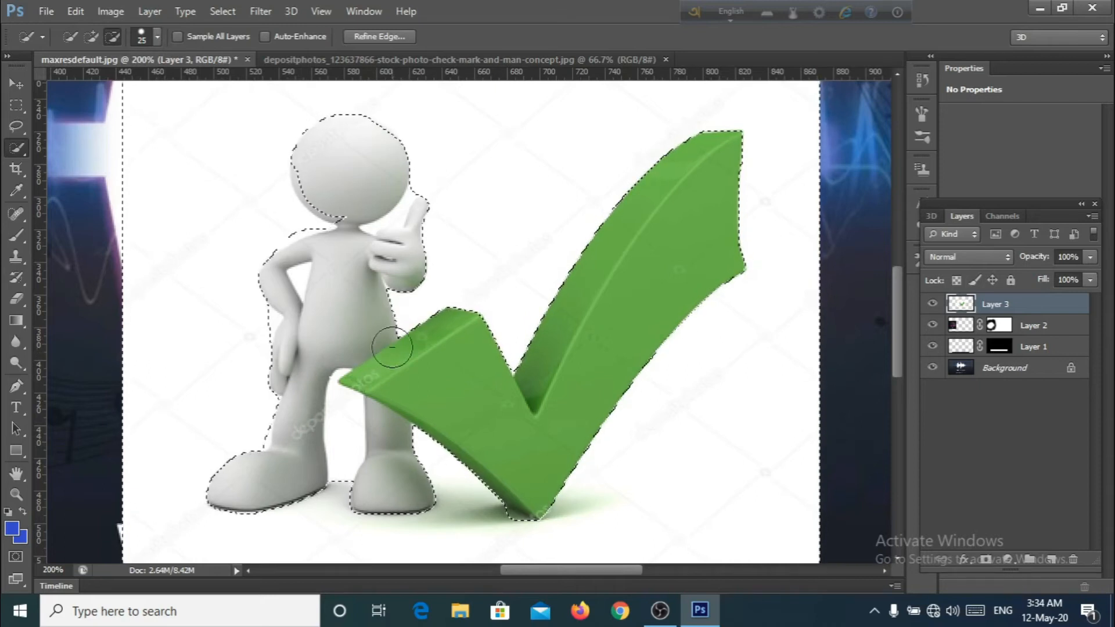
- Subtract the rest of the man's head from the background selection with the 25 px Quick Selection brush
left_click(16, 494)
left_click(329, 187)
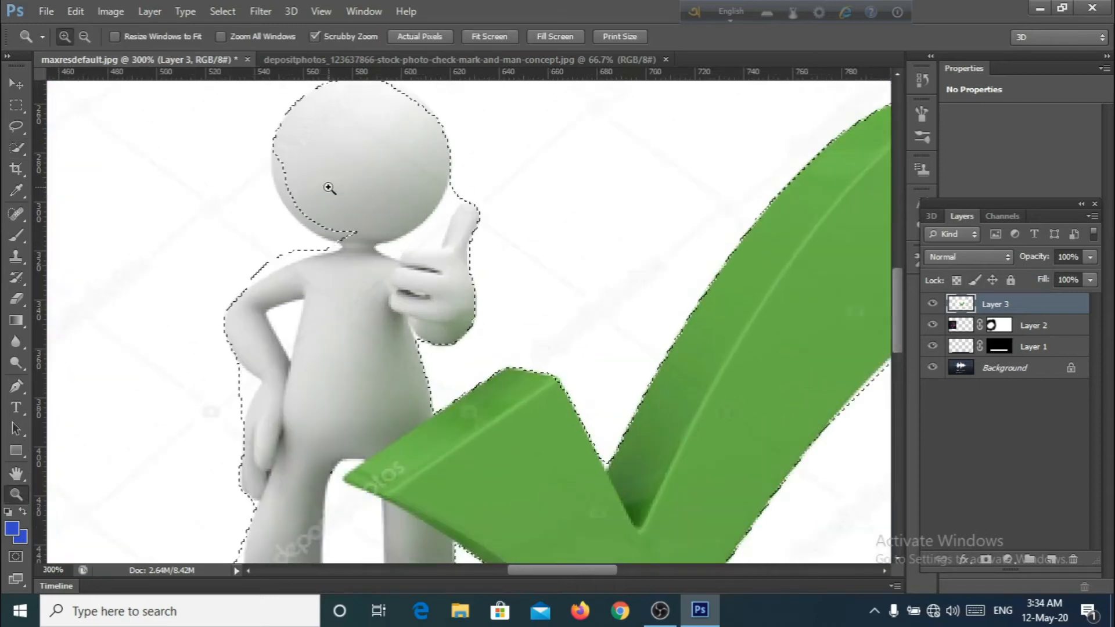
left_click(329, 187)
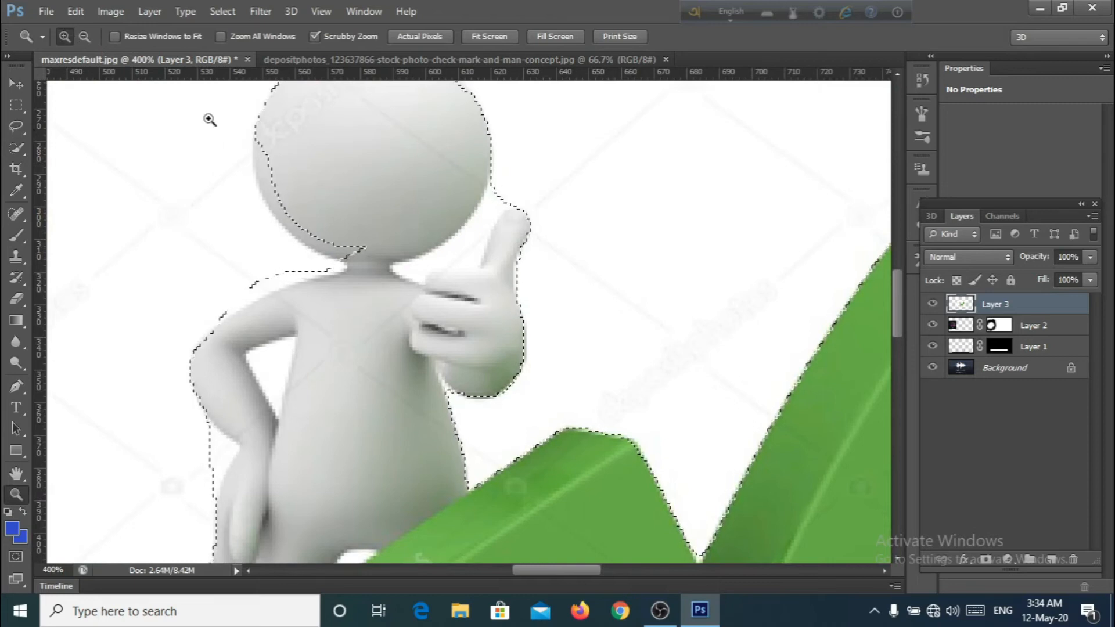
left_click(18, 151)
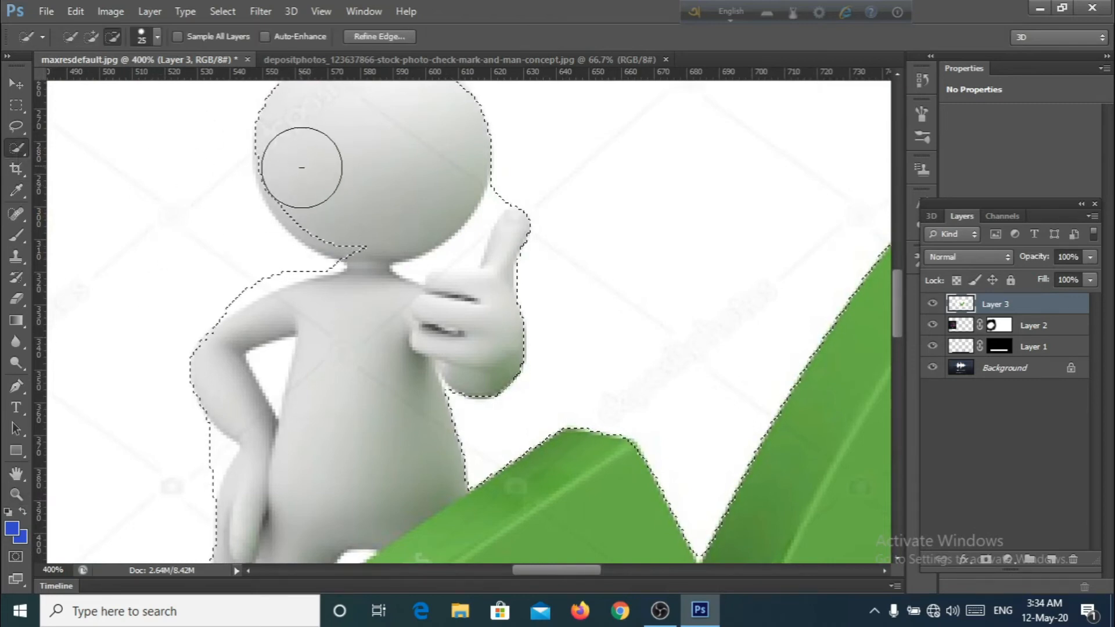
left_click_drag(330, 234, 410, 222)
scroll(495, 223, "up", 1)
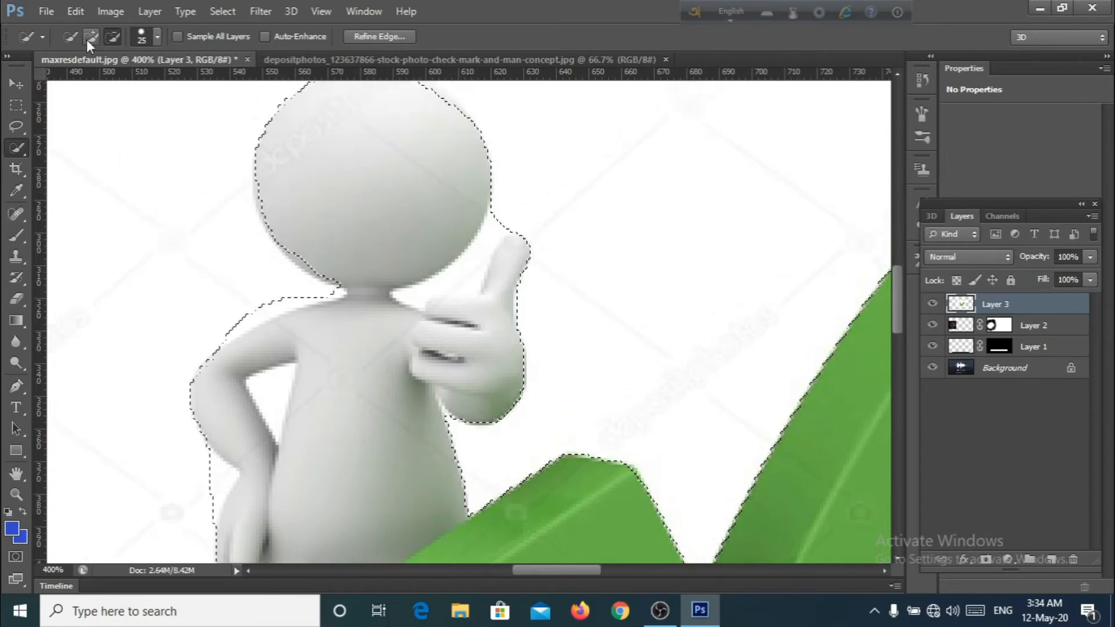
- Reduce the Quick Selection brush to 9 px and add the white area above the man's bent-arm shoulder to the selection
left_click(142, 36)
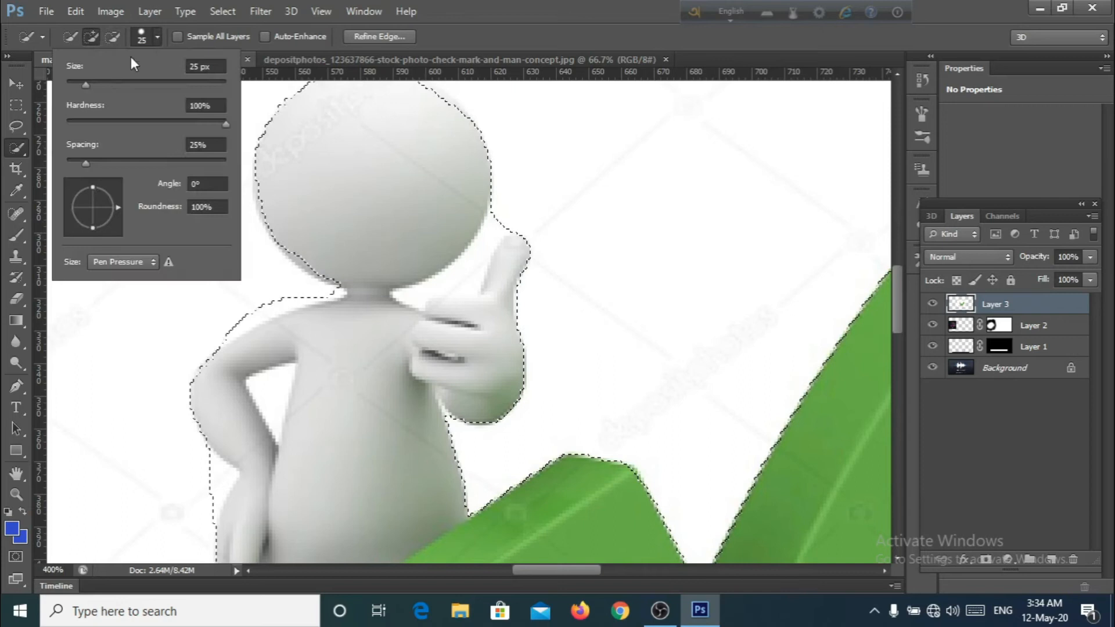
left_click(77, 84)
left_click_drag(75, 85, 73, 85)
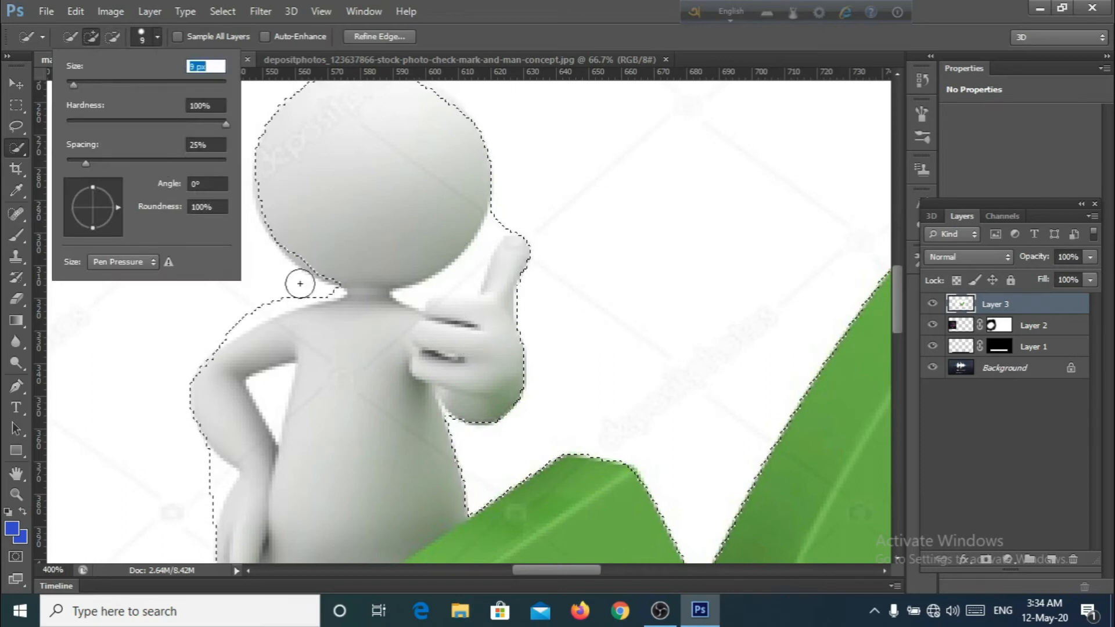
left_click(279, 295)
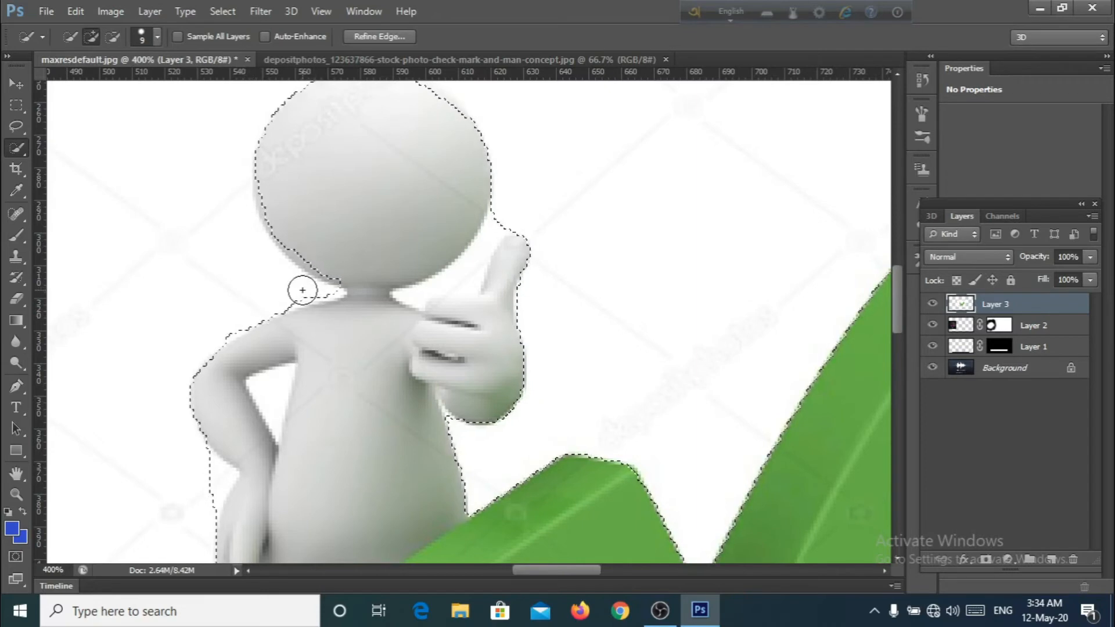
- Reduce the Quick Selection brush to 5 px and add the white gap between the man's head and raised thumb
left_click(158, 38)
left_click_drag(75, 82, 70, 82)
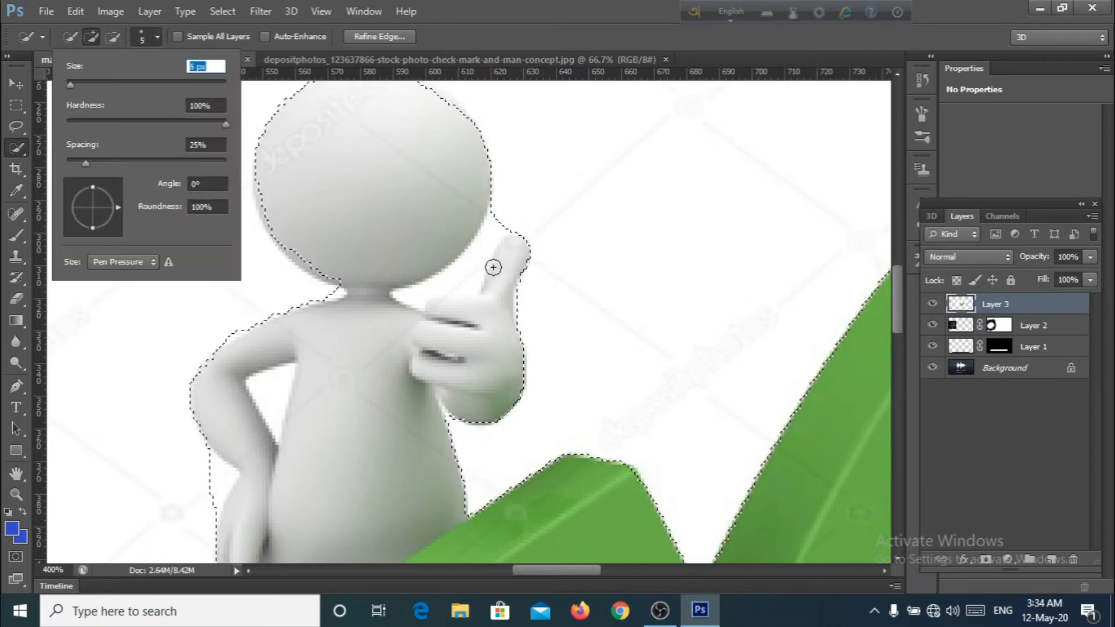
left_click(500, 223)
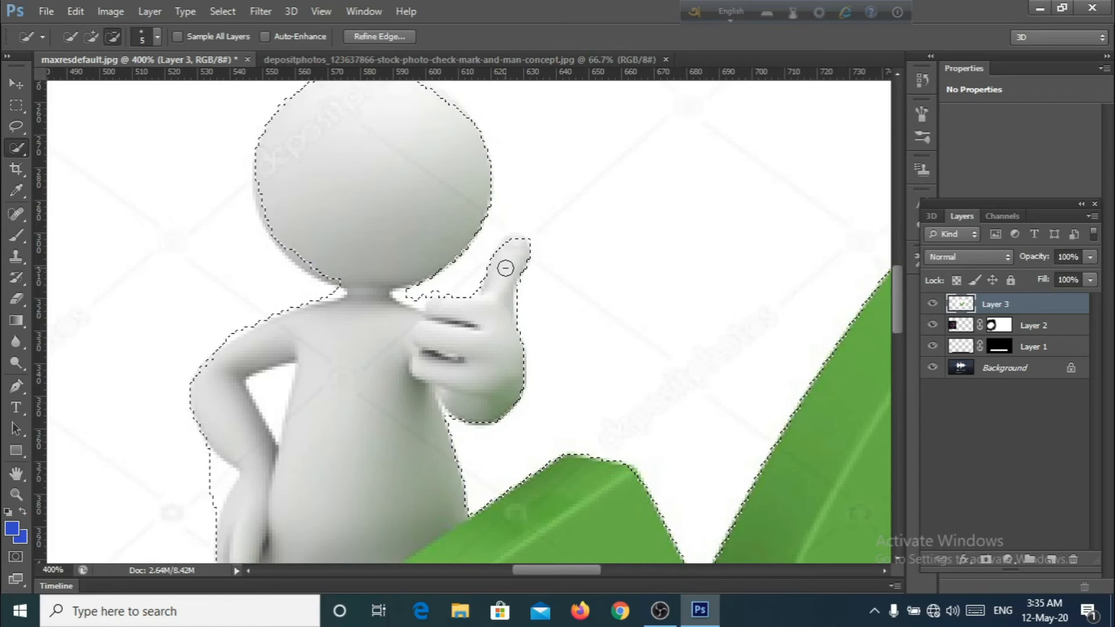
- Add the white sliver beside the man's bent elbow and hip-side hand to the background selection
scroll(505, 268, "down", 3)
left_click(91, 36)
left_click_drag(216, 376, 216, 398)
left_click(112, 36)
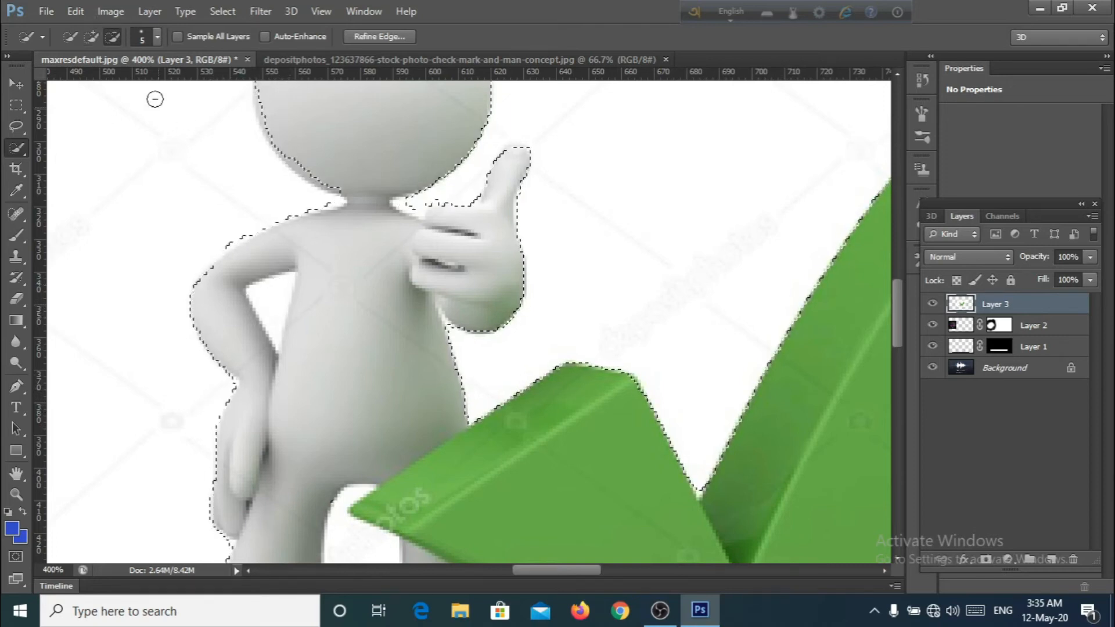
- Add the white gaps inside the man's bent arm and between his legs to the background selection
left_click(97, 37)
mouse_move(271, 287)
left_mouse_down()
mouse_move(275, 316)
mouse_move(265, 300)
mouse_move(281, 281)
mouse_move(287, 326)
left_mouse_up()
scroll(364, 363, "down", 3)
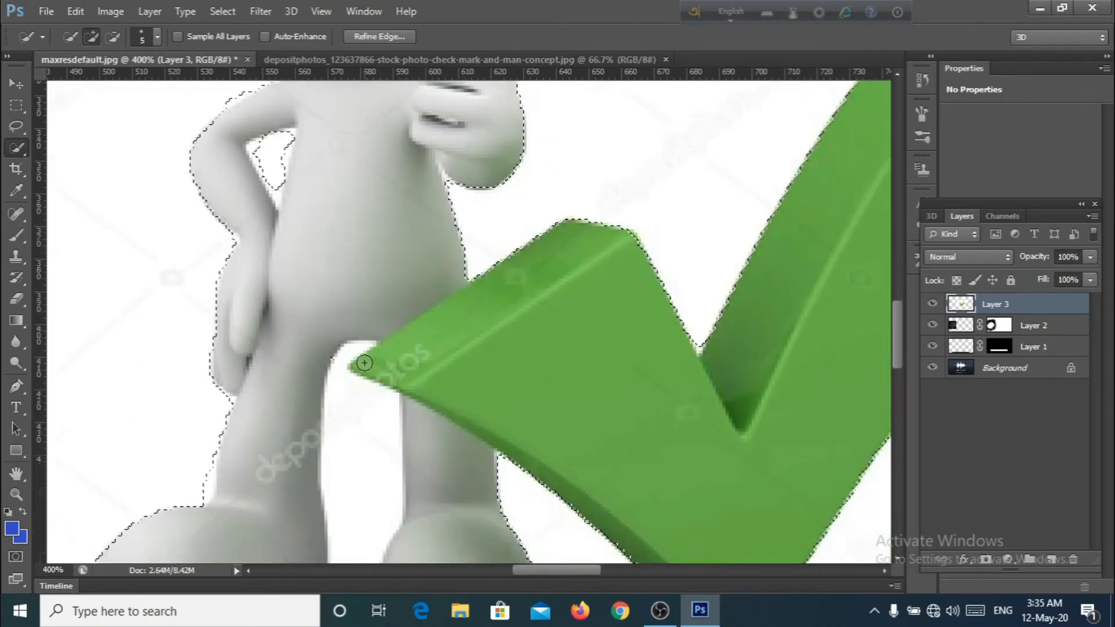
scroll(364, 363, "down", 2)
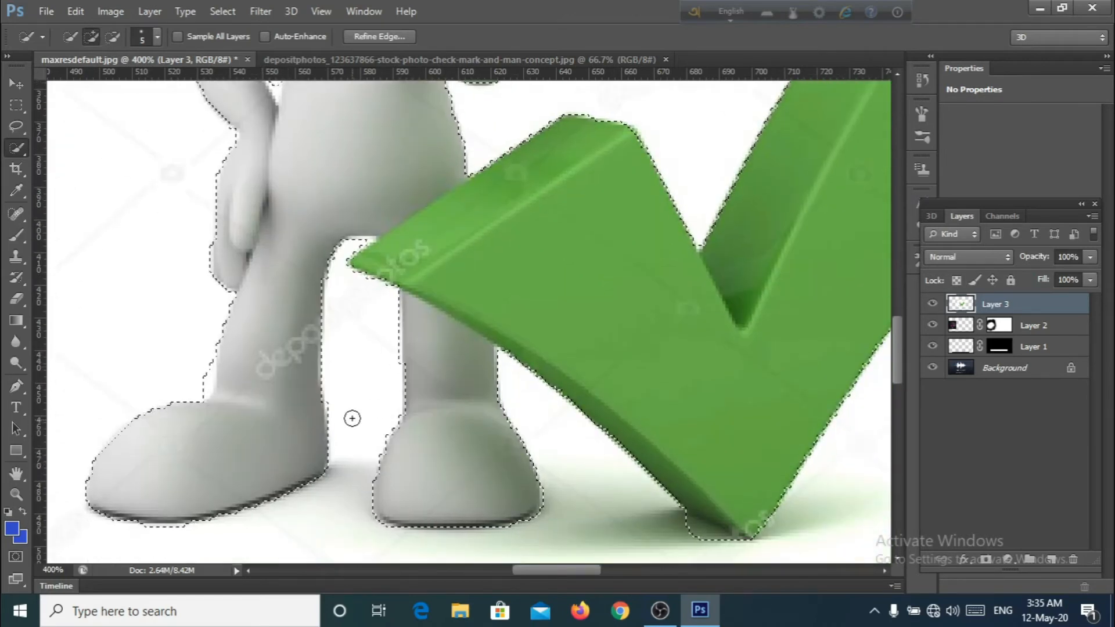
scroll(395, 383, "up", 3)
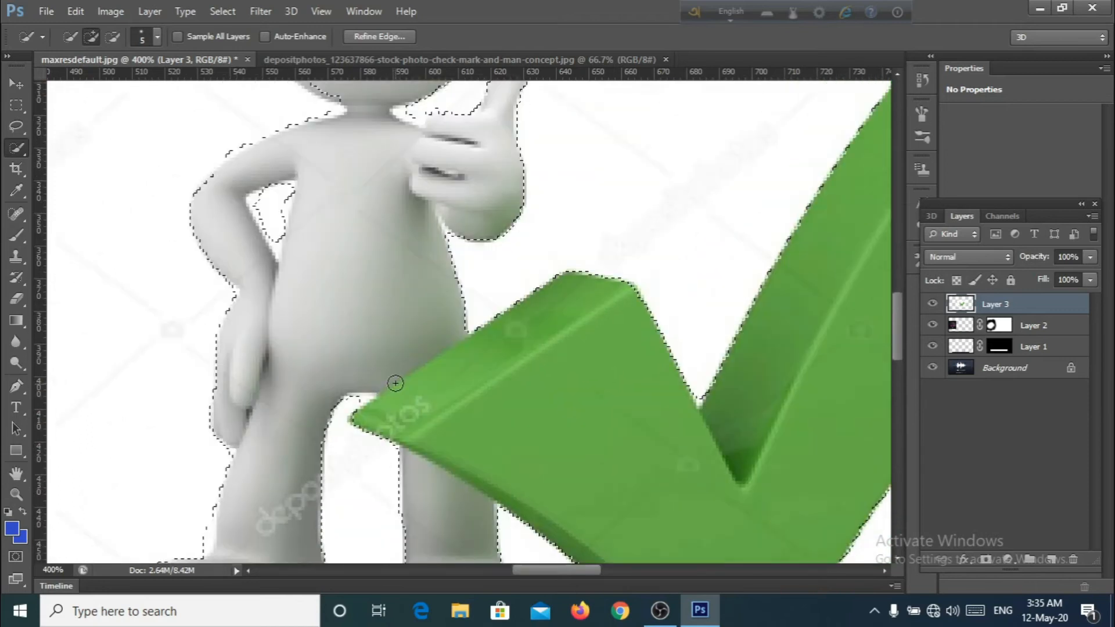
- Cut away the selected white background, and move the man with the check mark to the banner's lower-left corner below the headphones
left_click(76, 11)
left_click(123, 92)
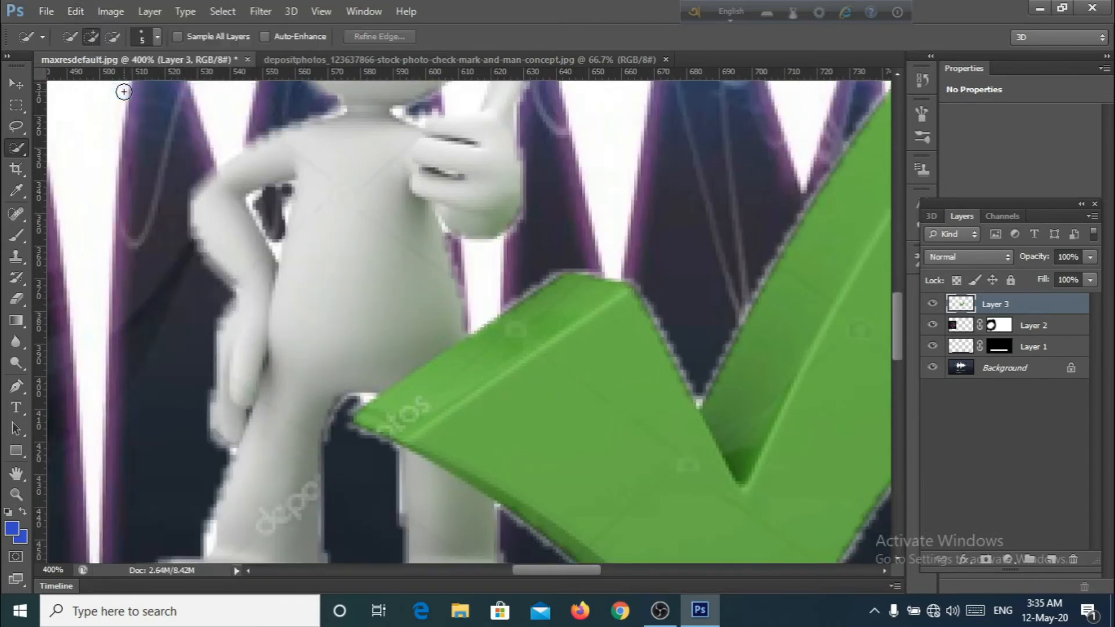
left_click(17, 493)
left_click(339, 257, "alt")
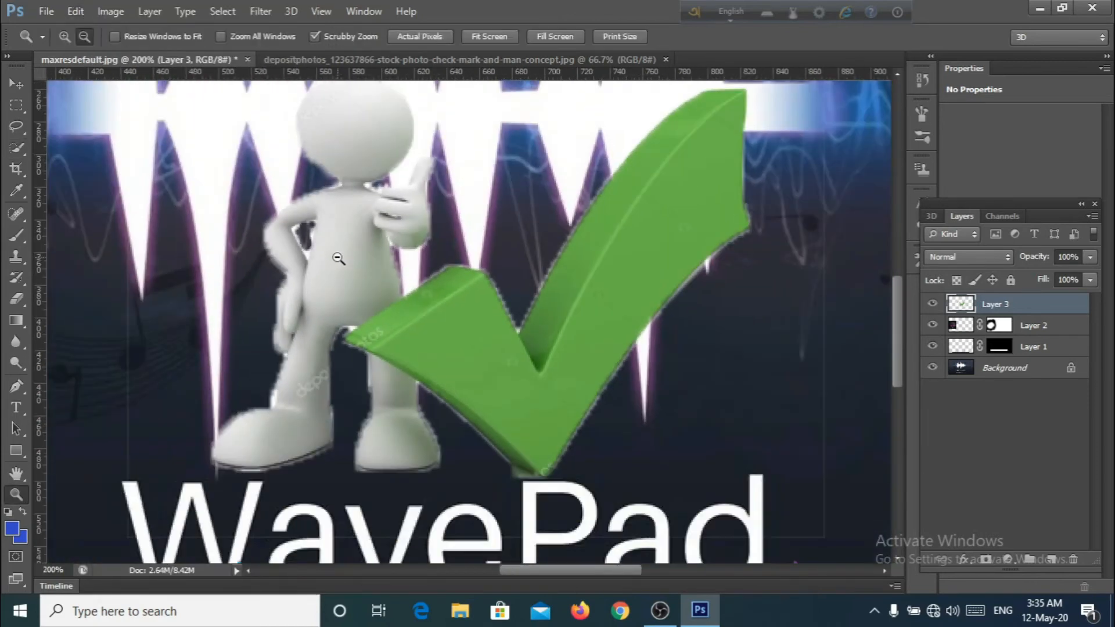
left_click(339, 258, "alt")
left_click(17, 84)
left_click_drag(491, 336, 245, 443)
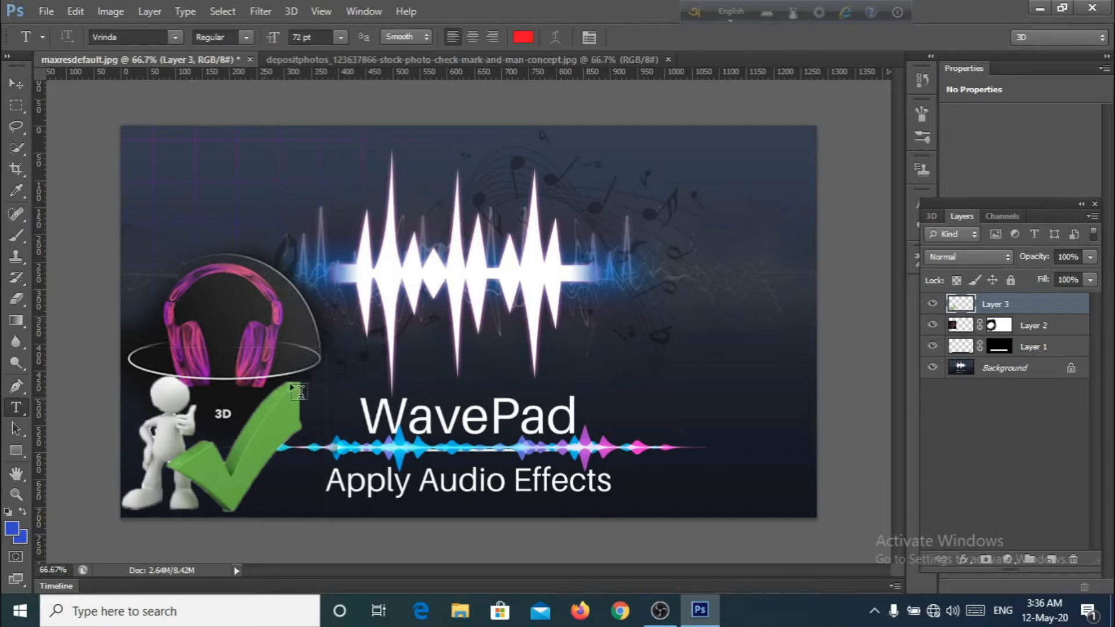
- Add the red title "How download voice recorder soft" near the banner's upper edge in 72 pt Vrinda Regular
left_click(178, 174)
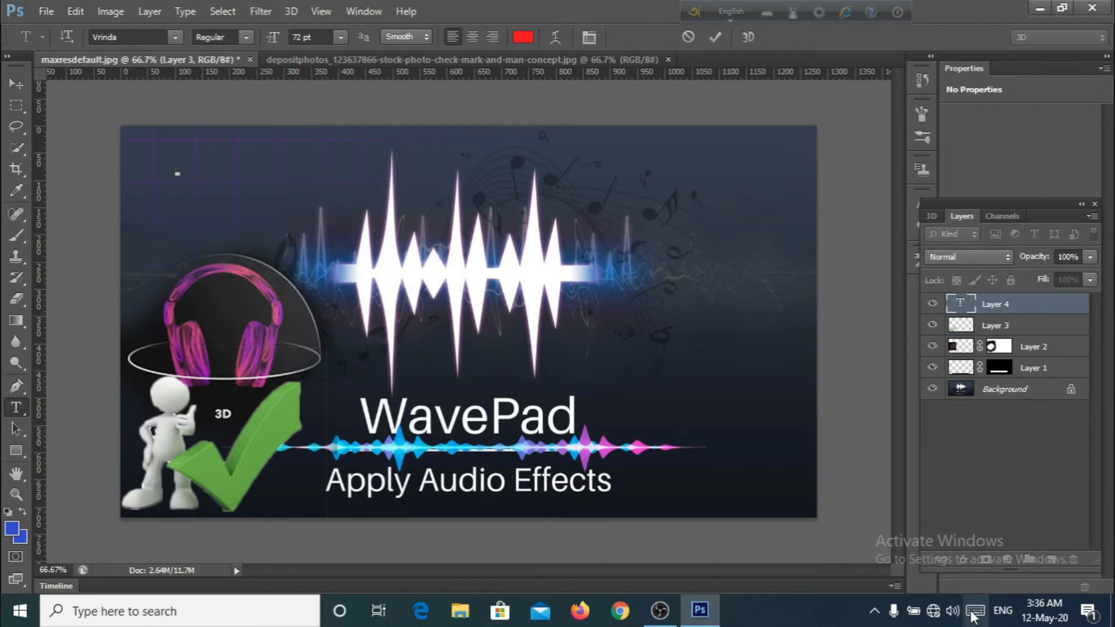
left_click(975, 611)
left_click(544, 487)
left_click(899, 430)
left_click(182, 541)
left_click(544, 487)
left_click(729, 431)
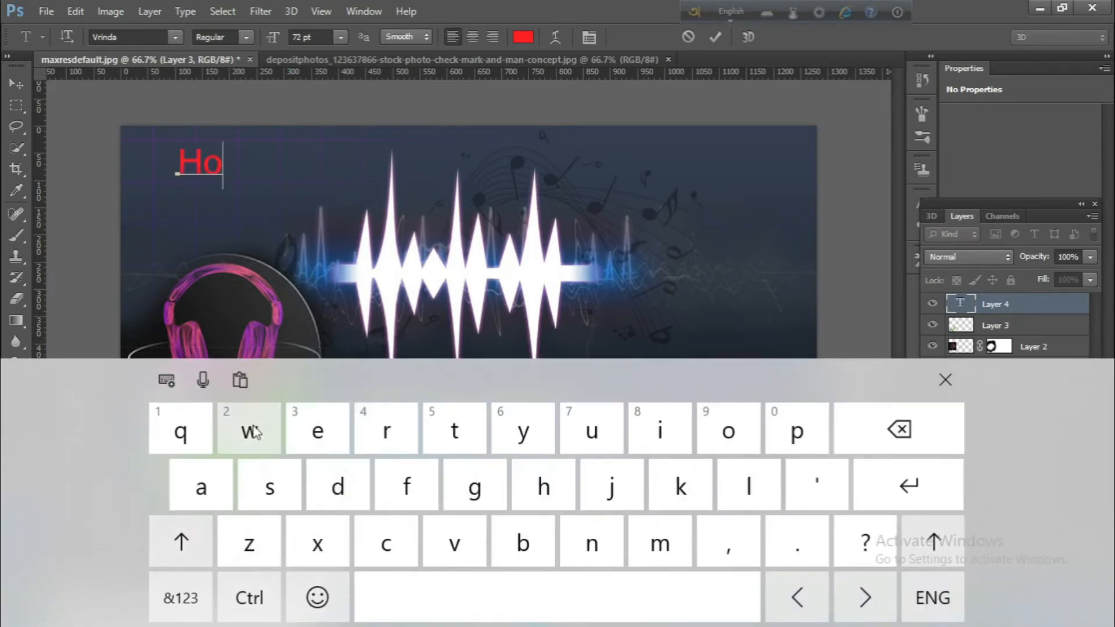
left_click(254, 431)
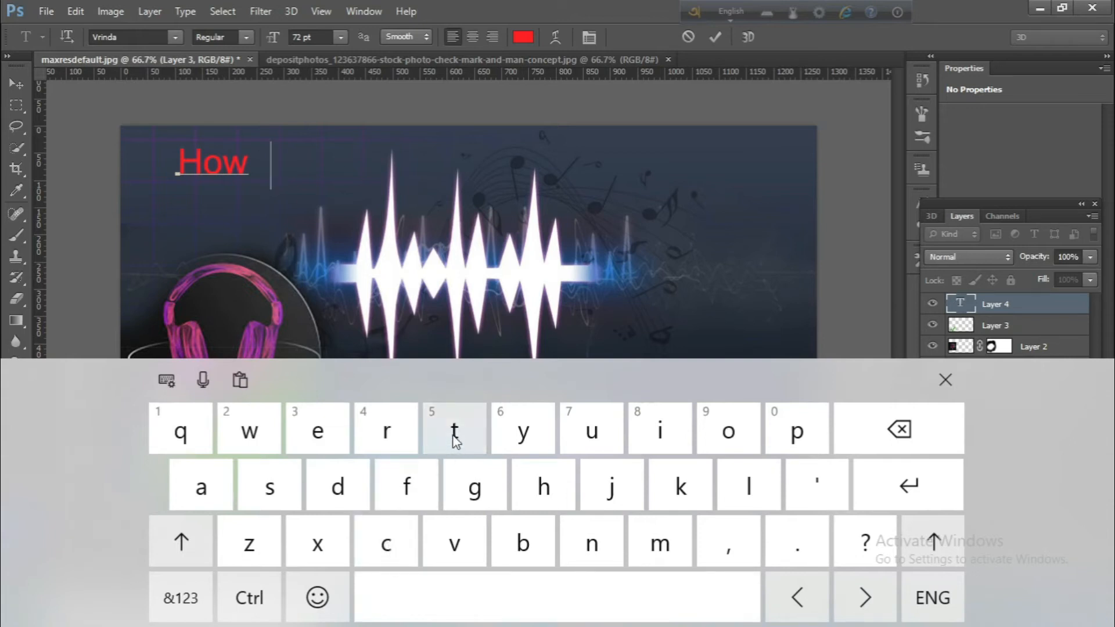
left_click(337, 500)
left_click(249, 430)
left_click(592, 543)
left_click(749, 485)
left_click(729, 430)
left_click(332, 490)
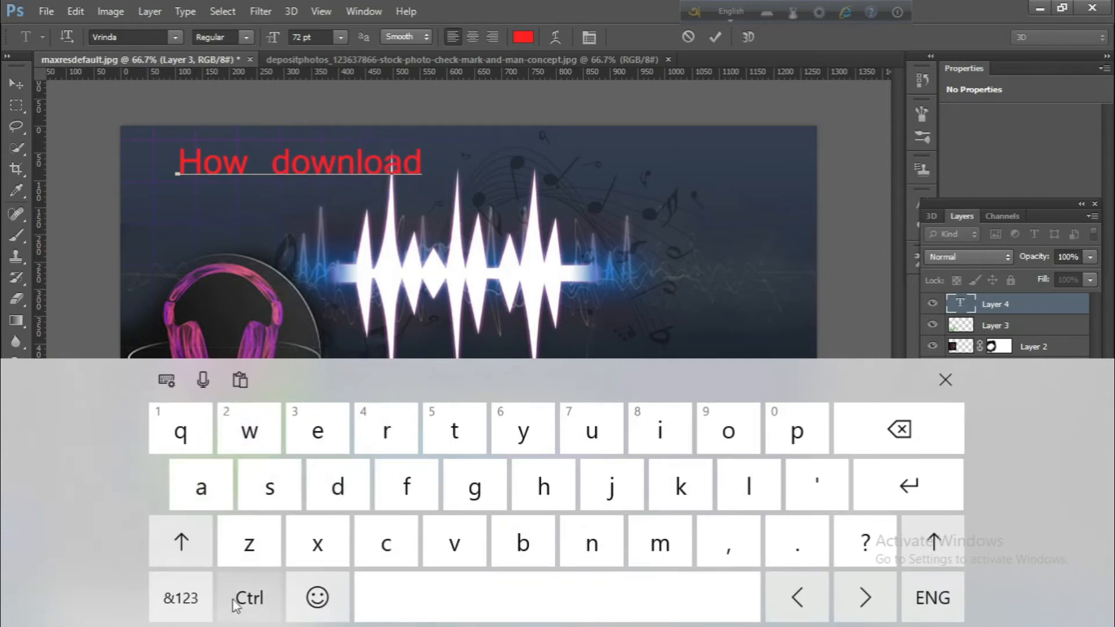
left_click(388, 541)
left_click(319, 434)
left_click(554, 615)
left_click(386, 434)
left_click(321, 444)
left_click(407, 546)
left_click(725, 437)
left_click(387, 432)
left_click(338, 485)
left_click(318, 433)
left_click(389, 436)
left_click(418, 595)
left_click(270, 486)
left_click(729, 430)
left_click(407, 487)
left_click(456, 432)
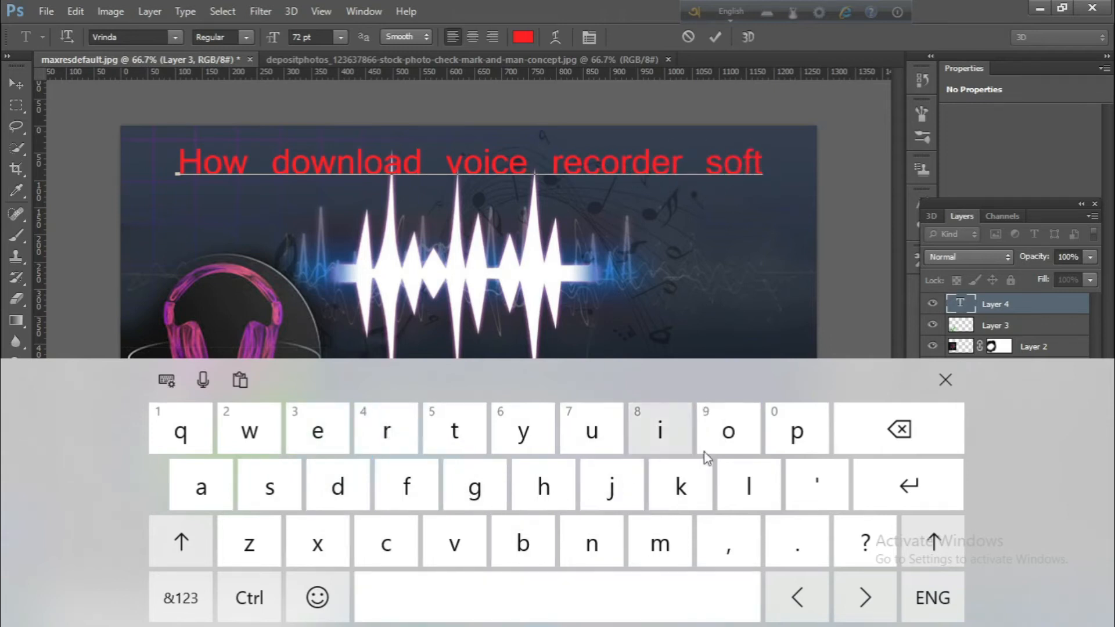
left_click(946, 380)
- Stretch the red title vertically into tall letters and position it across the upper part of the banner
left_click(15, 86)
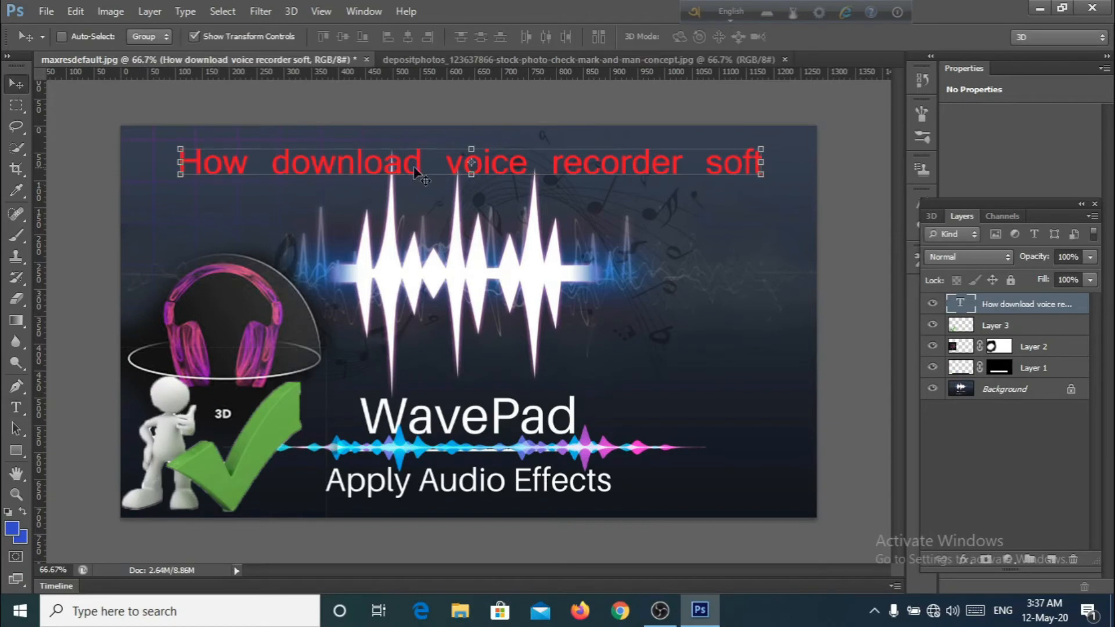
left_click_drag(471, 173, 469, 187)
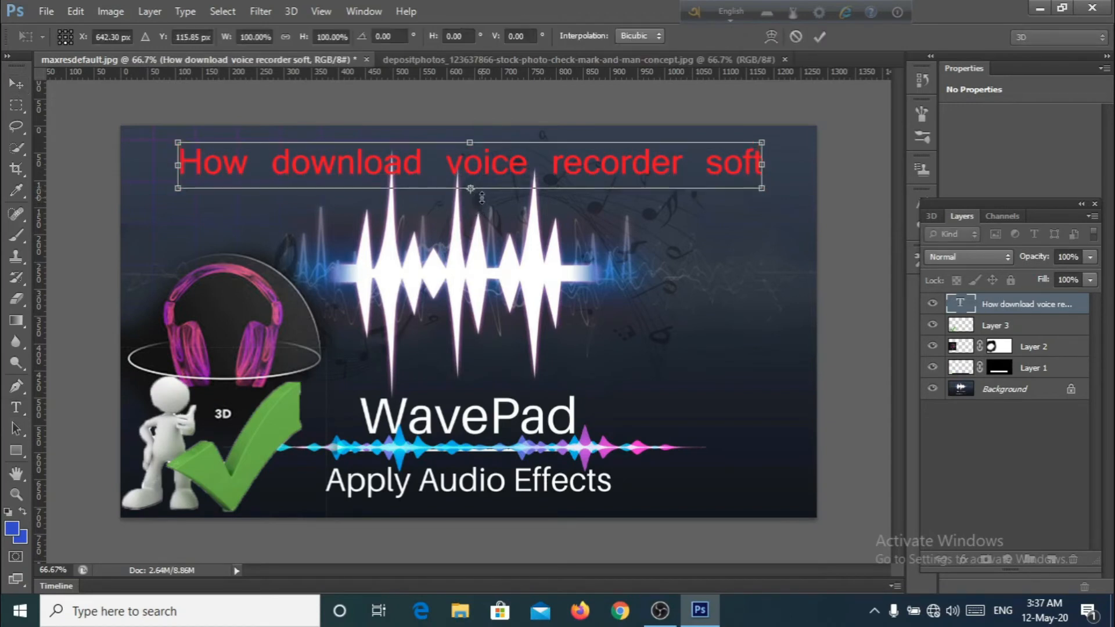
left_click_drag(472, 188, 473, 219)
left_click_drag(181, 201, 142, 263)
key("Return")
left_click_drag(374, 203, 401, 181)
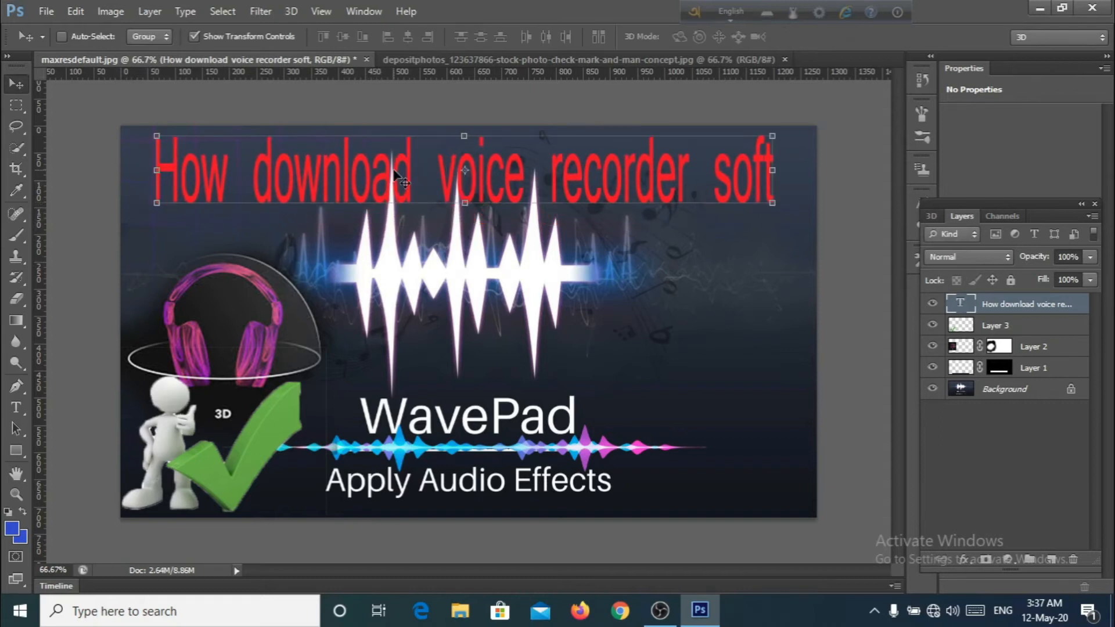
- Select a full-width rectangular strip behind the red title on the Background layer
left_click(1015, 392)
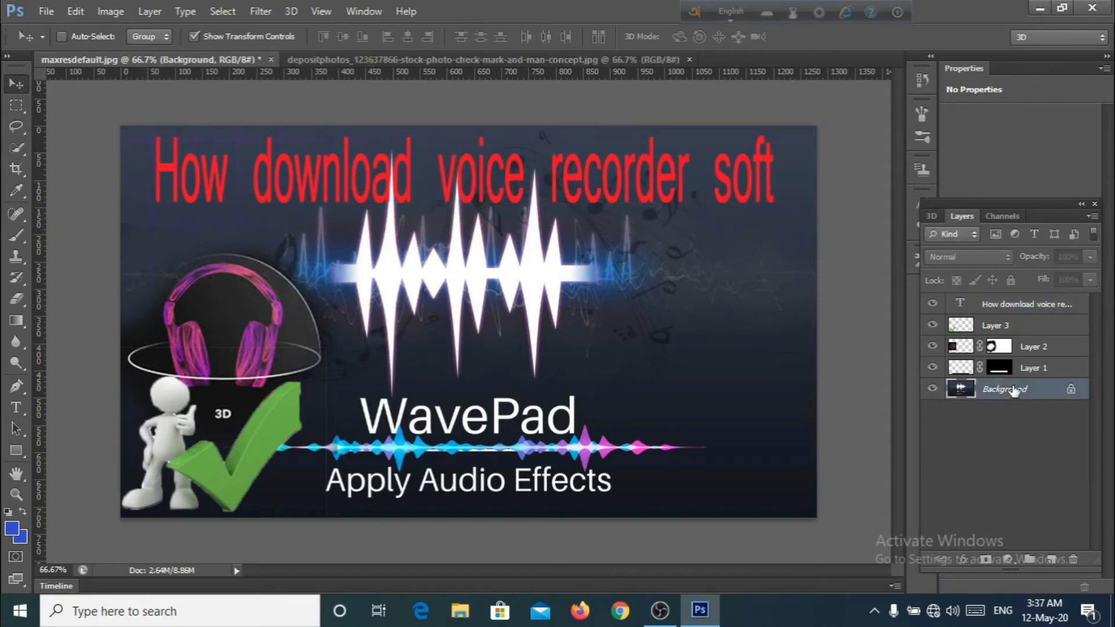
left_click(17, 108)
left_click_drag(540, 218, 857, 215)
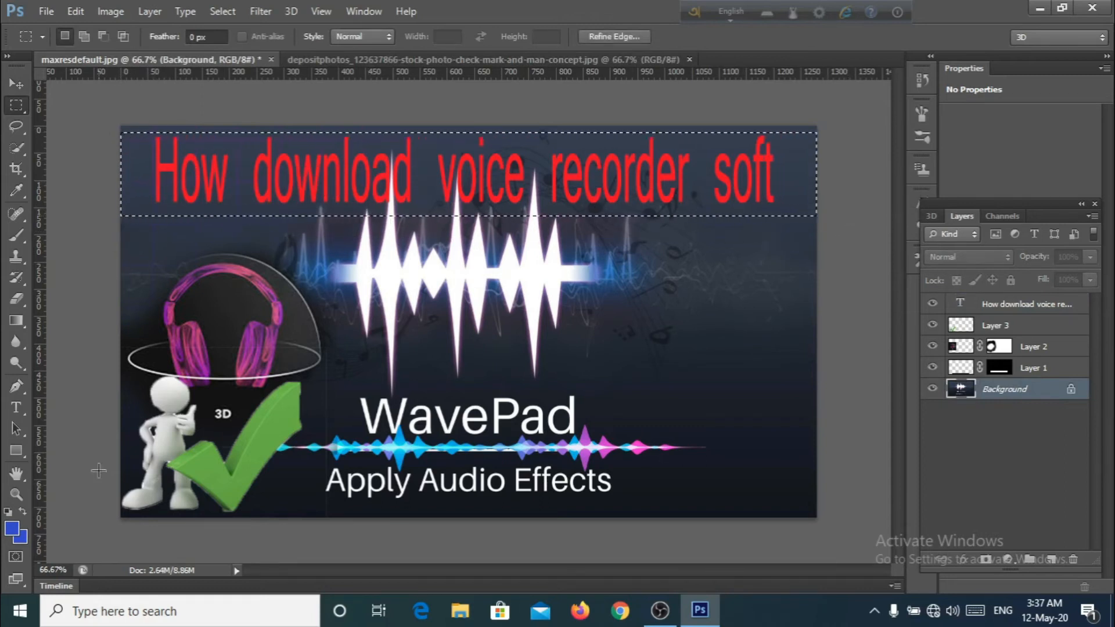
- Set the foreground color to #0f0f10, brush it over the selected strip behind the title, and clear the selection
left_click(12, 529)
left_click(605, 424)
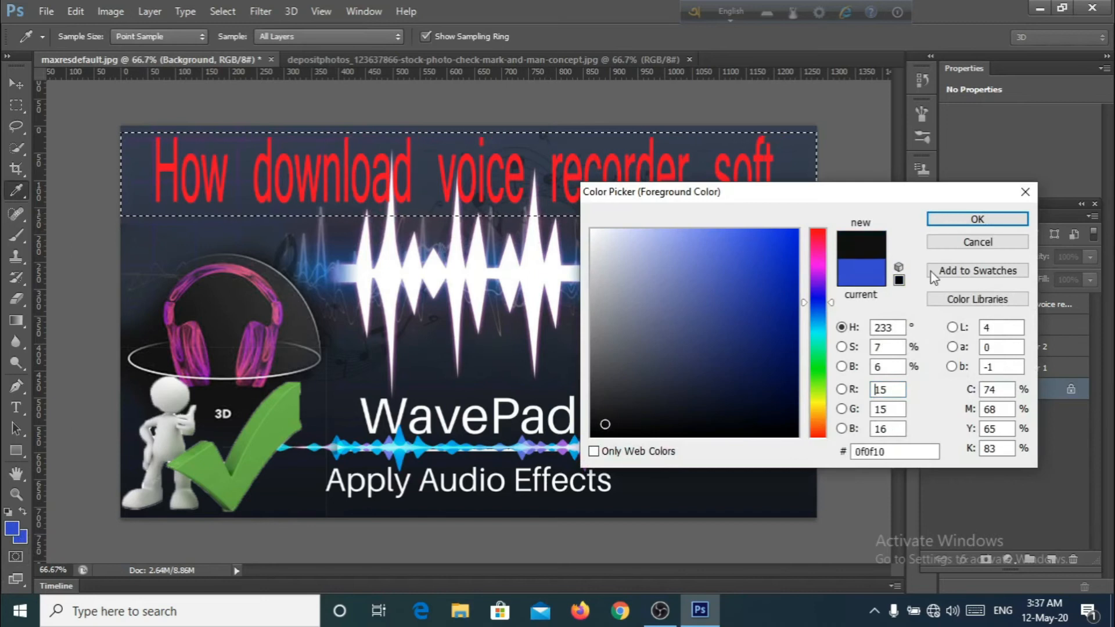
left_click(952, 219)
left_click(17, 235)
mouse_move(129, 164)
left_mouse_down()
mouse_move(139, 142)
mouse_move(424, 132)
mouse_move(211, 185)
mouse_move(529, 191)
mouse_move(357, 170)
mouse_move(335, 203)
mouse_move(619, 211)
mouse_move(730, 161)
mouse_move(819, 138)
mouse_move(262, 127)
mouse_move(239, 141)
mouse_move(285, 199)
left_mouse_up()
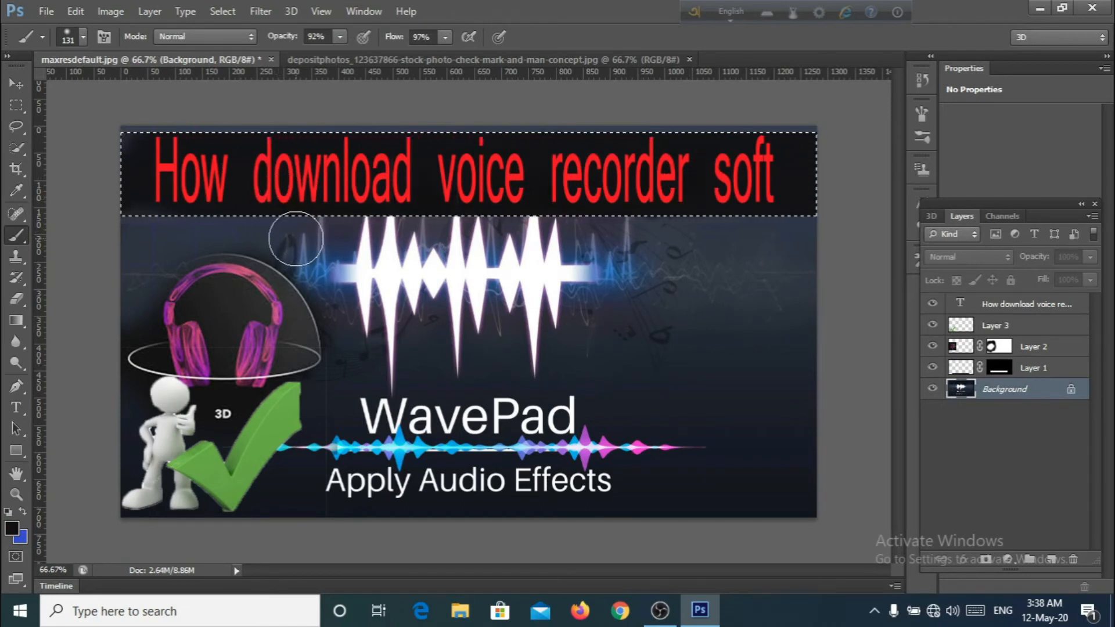
left_click(16, 85)
left_click(16, 126)
left_click(219, 201)
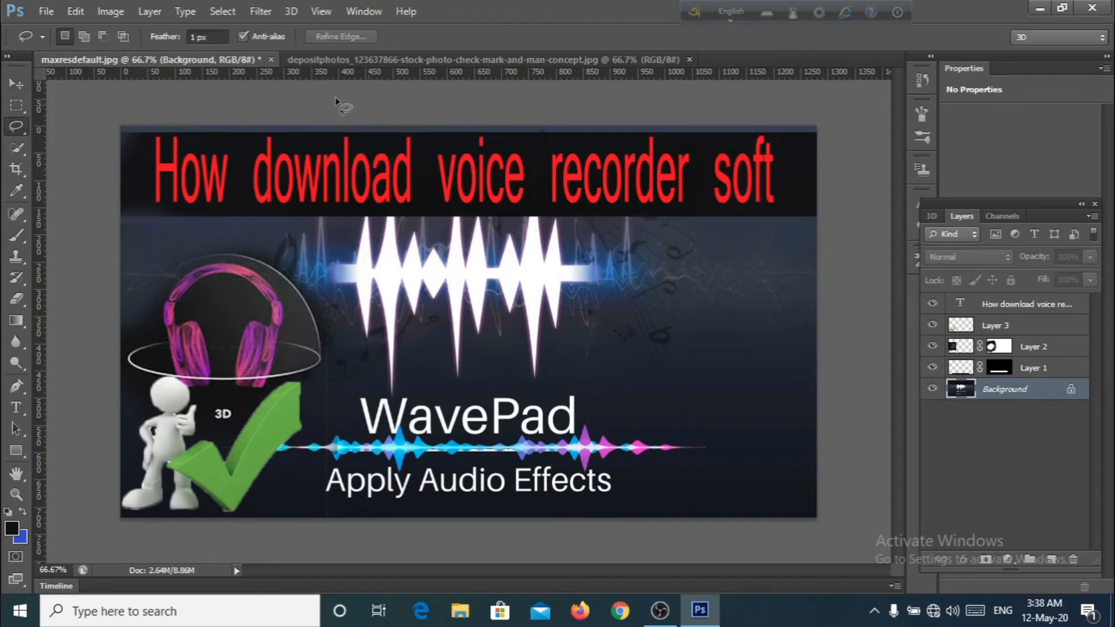
- Open the portrait file "z Only my foto" from the banner photos folder inside All bic photo
left_click(46, 11)
left_click(53, 39)
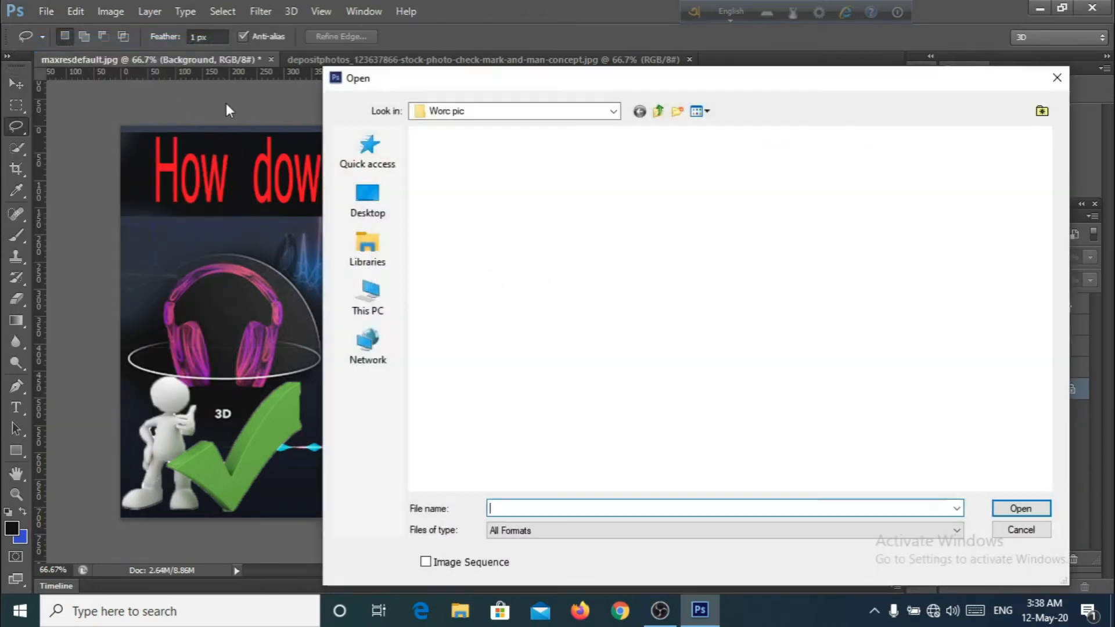
left_click(539, 180)
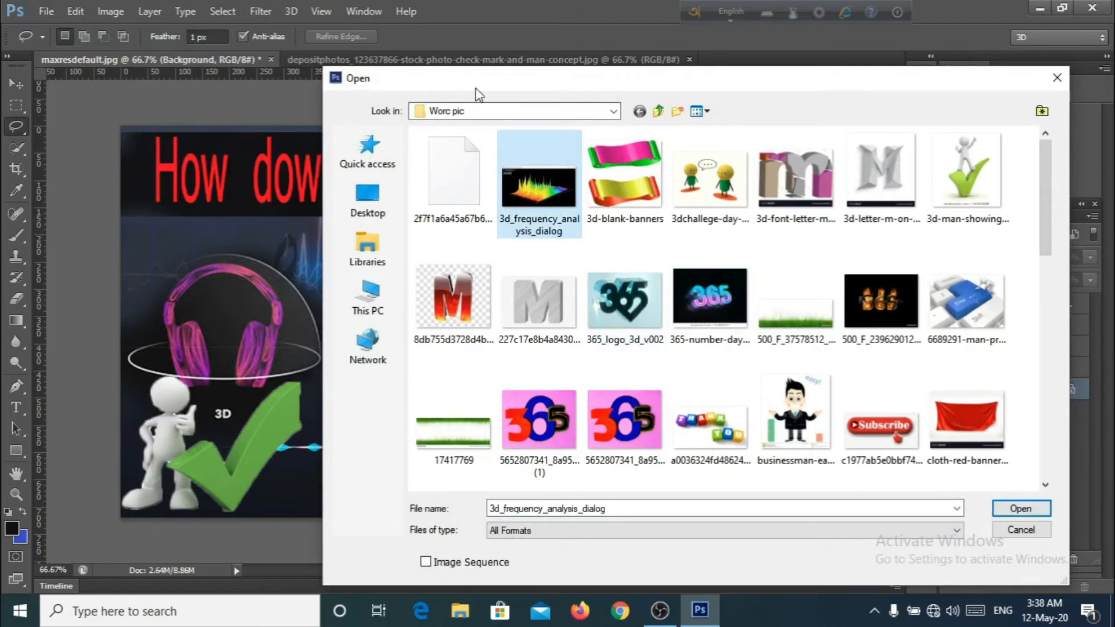
left_click(658, 112)
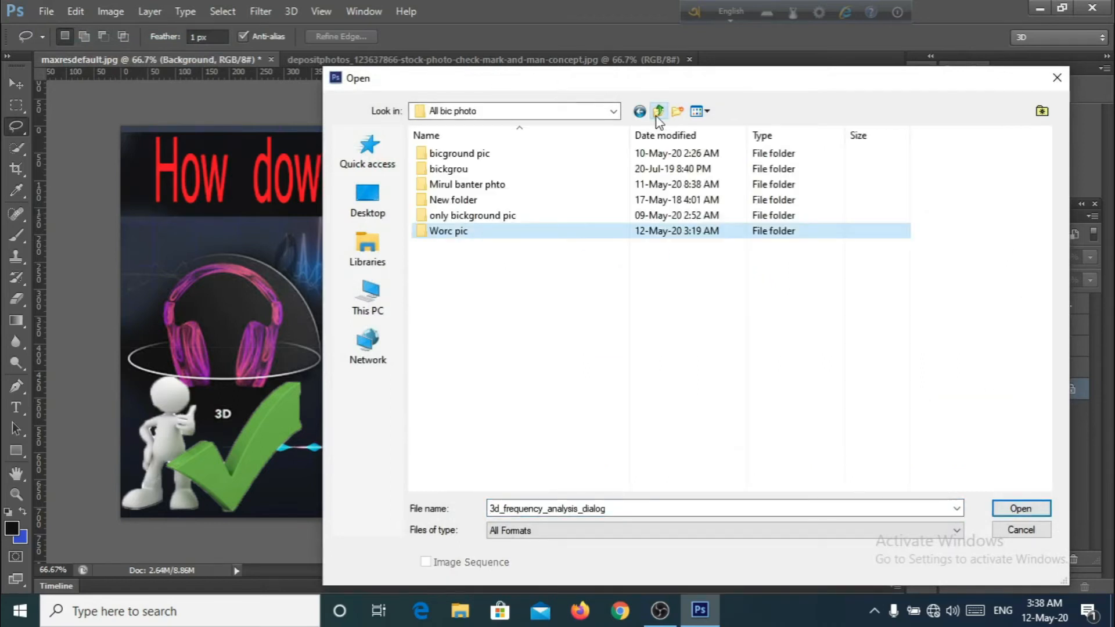
double_click(569, 184)
left_click(549, 318)
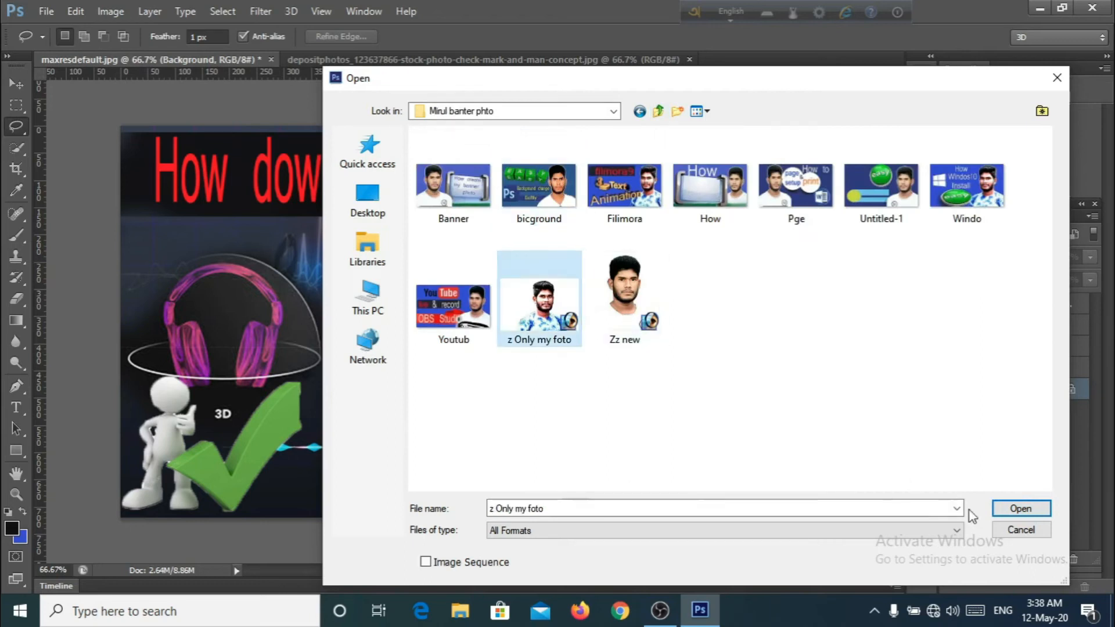
left_click(1008, 509)
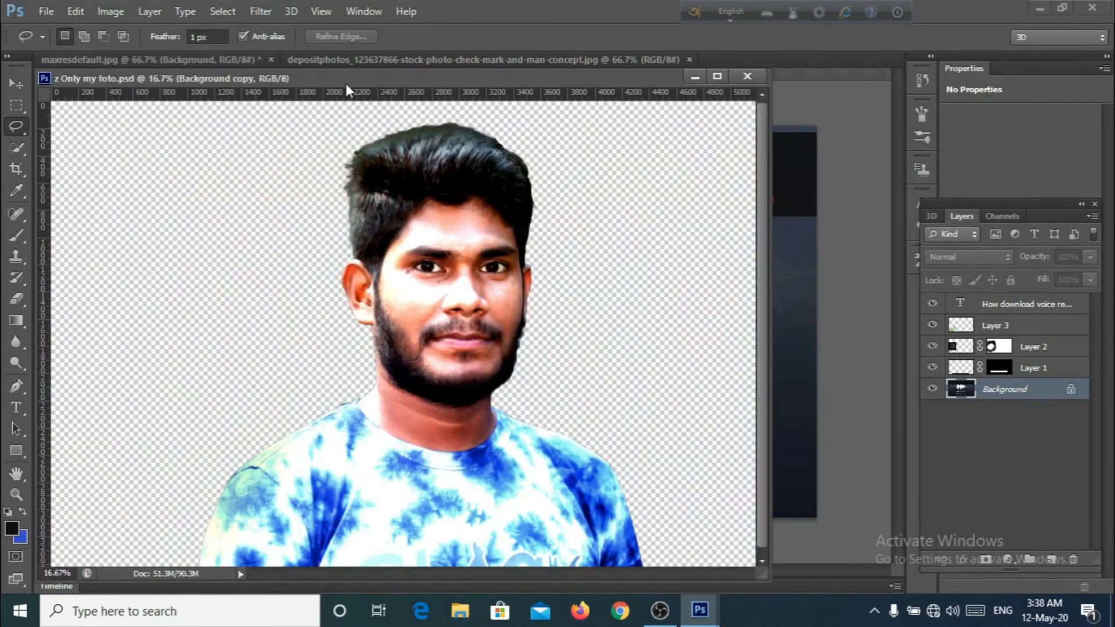
- Copy the cut-out portrait into maxresdefault.jpg just above the Background layer and close z Only my foto.psd
key("v")
left_click_drag(680, 363, 800, 392)
left_click(747, 76)
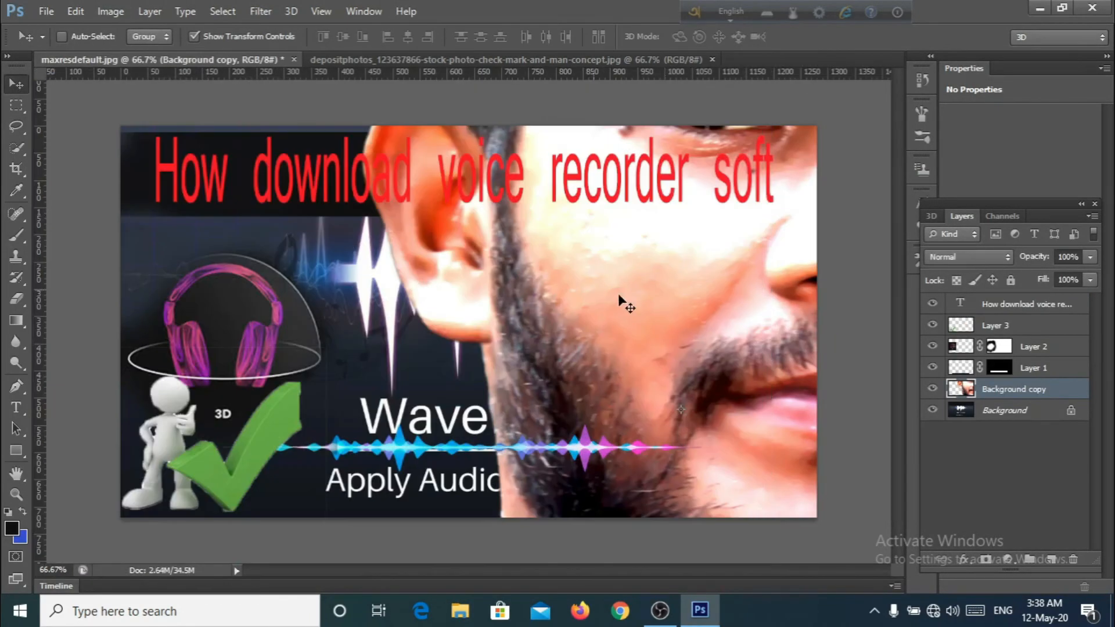
- Scale the portrait to about 12.4% width and 14.9% height and place it beside the WavePad lettering, above the canvas's lower edge
left_click_drag(656, 363, 726, 289)
left_click_drag(174, 195, 525, 260)
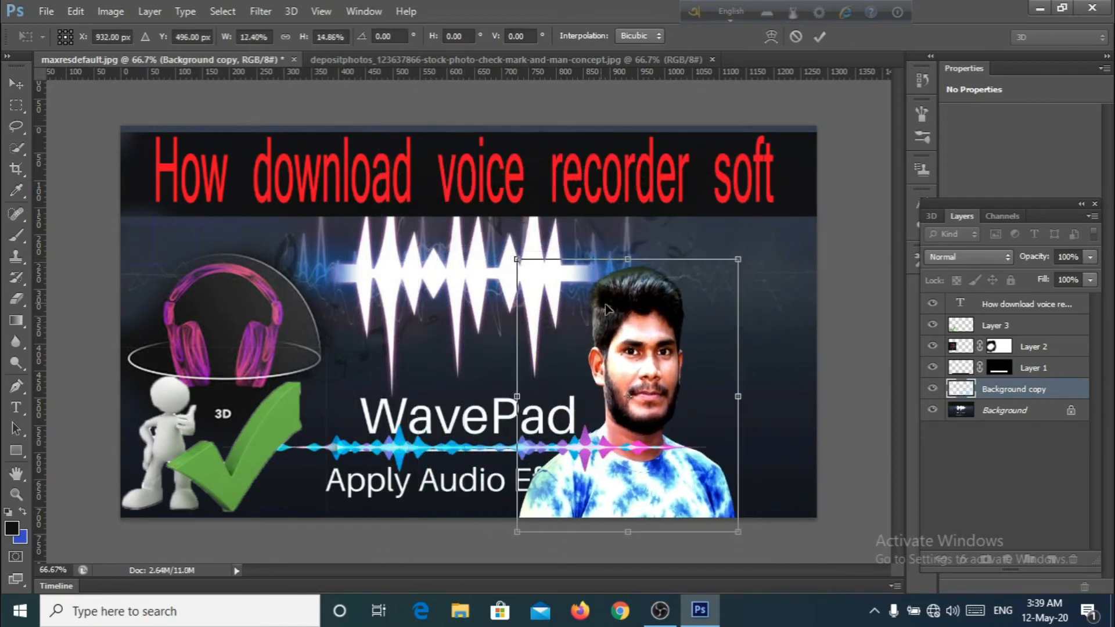
key("Return")
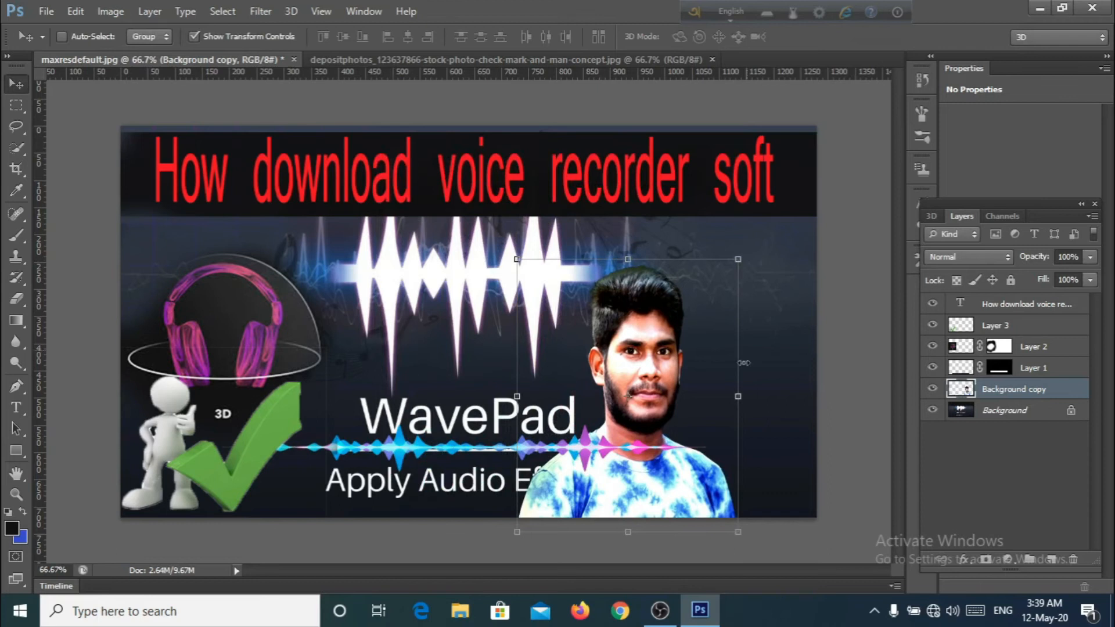
- Flip the portrait horizontally and enlarge it to about 142% width and 136% height at the canvas's right edge, its hair overlapping the title strip
left_click_drag(741, 397, 300, 395)
left_click_drag(438, 371, 739, 355)
left_click_drag(602, 246, 544, 147)
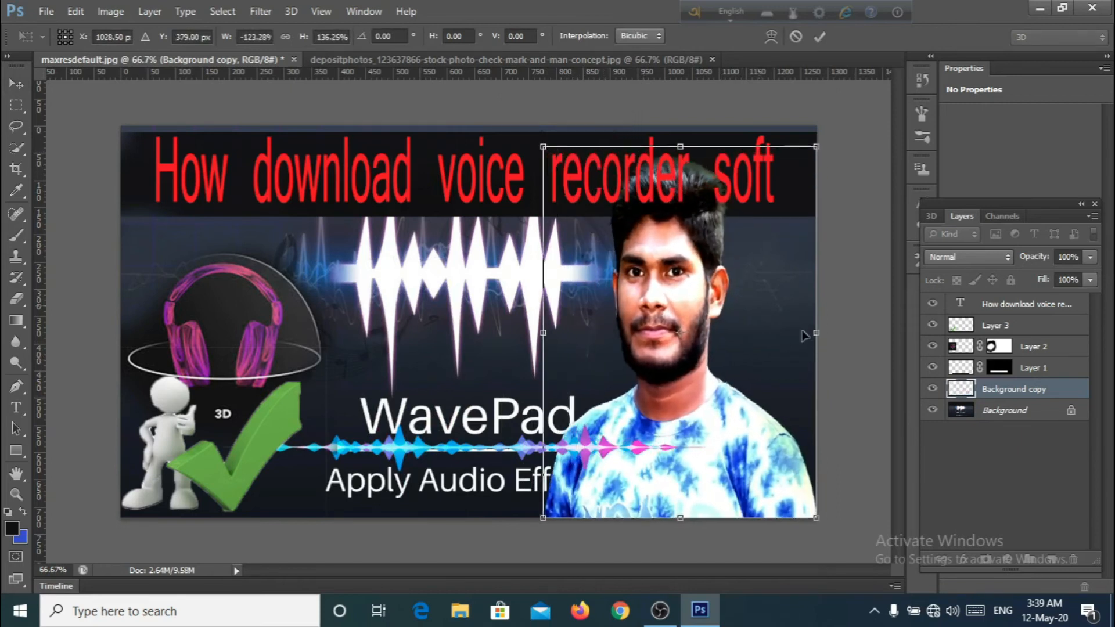
left_click_drag(819, 330, 858, 333)
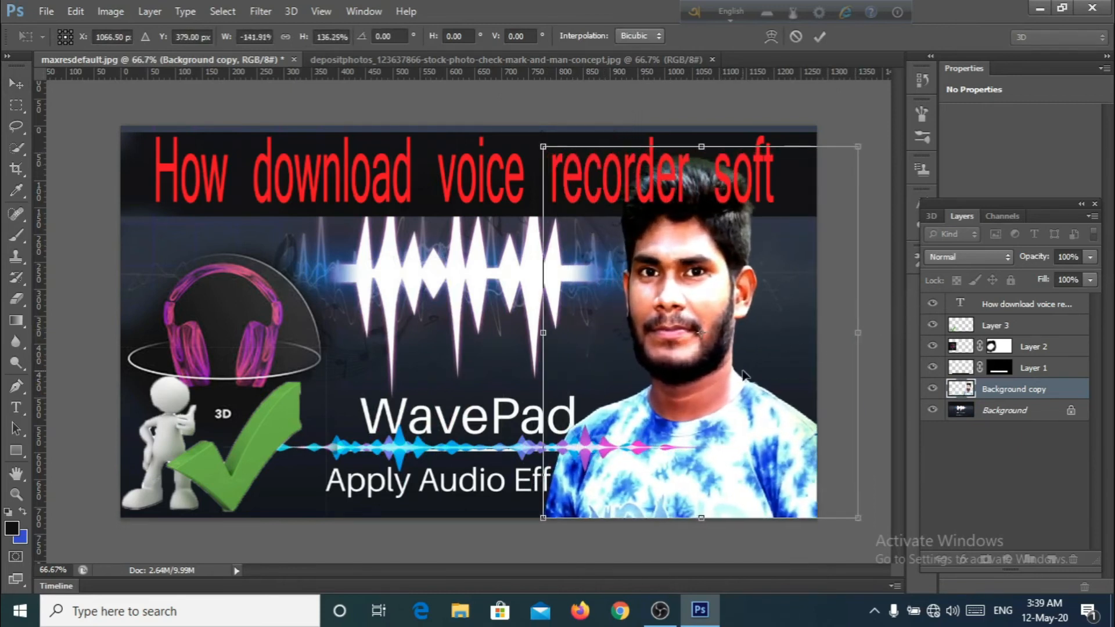
key("Return")
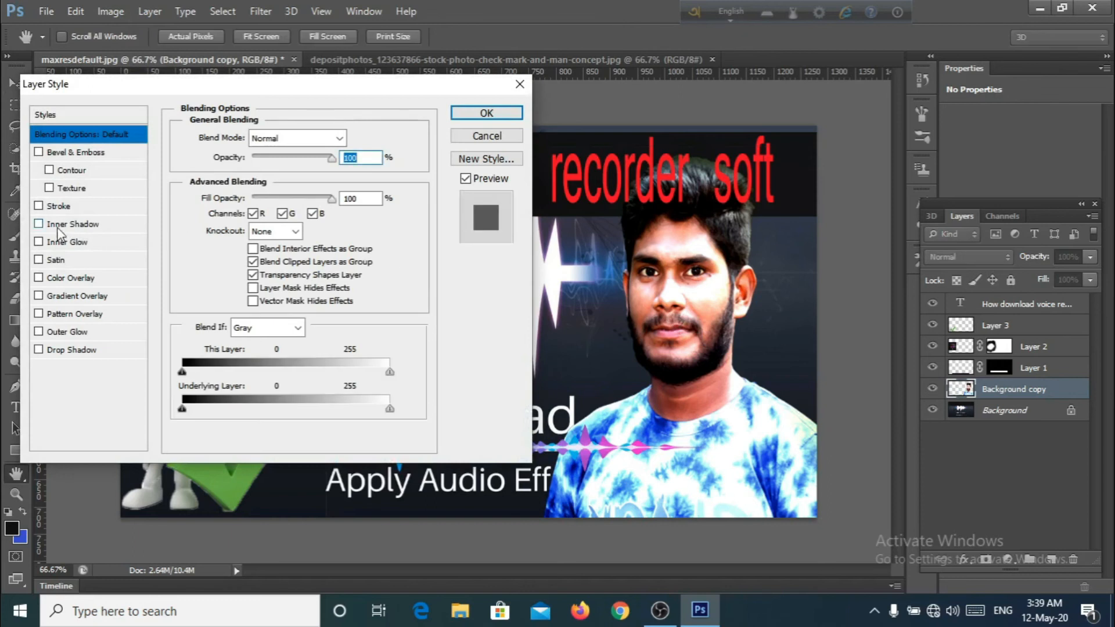
- Apply Inner Glow and Outer Glow layer styles to the portrait layer, keeping the Blend If ranges at 0 to 255
left_click(39, 242)
left_click(38, 332)
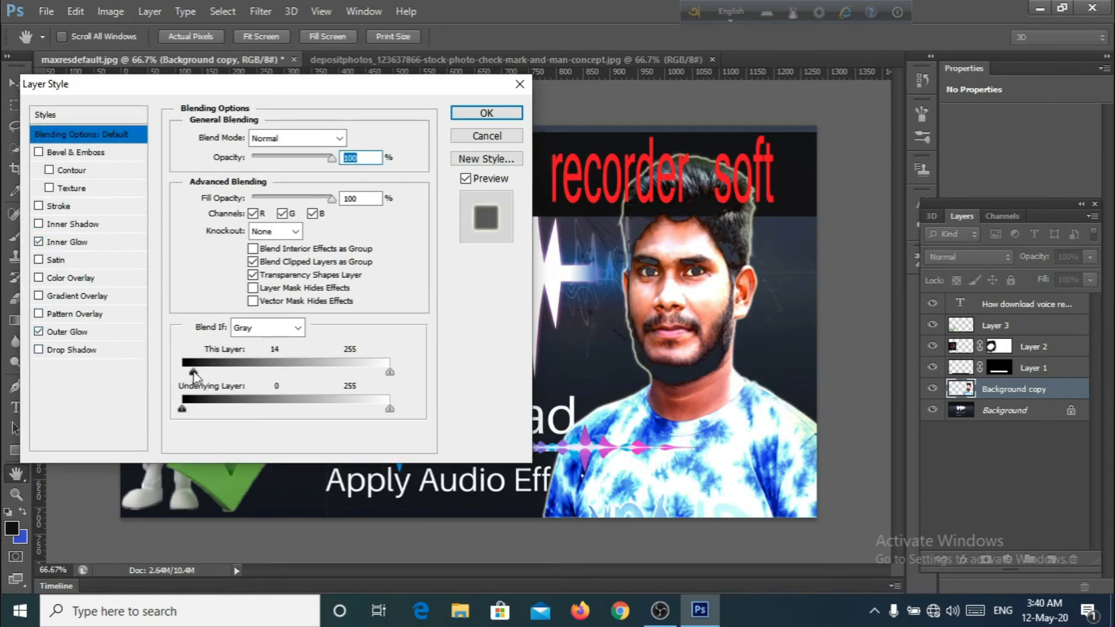
mouse_move(183, 409)
left_mouse_down()
mouse_move(207, 412)
mouse_move(174, 413)
left_mouse_up()
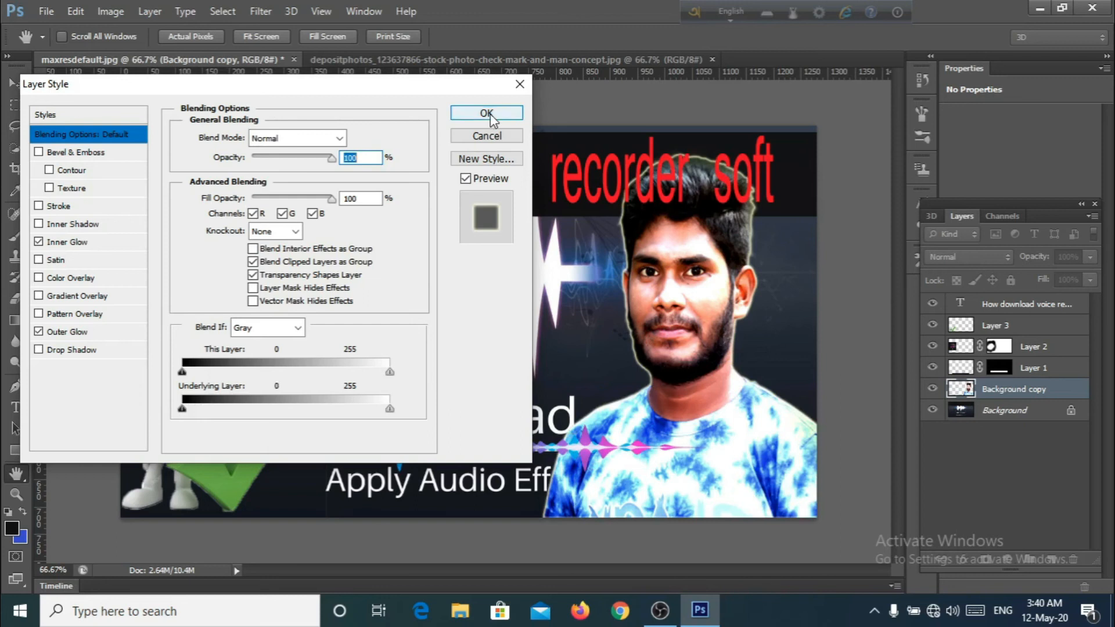
left_click(487, 114)
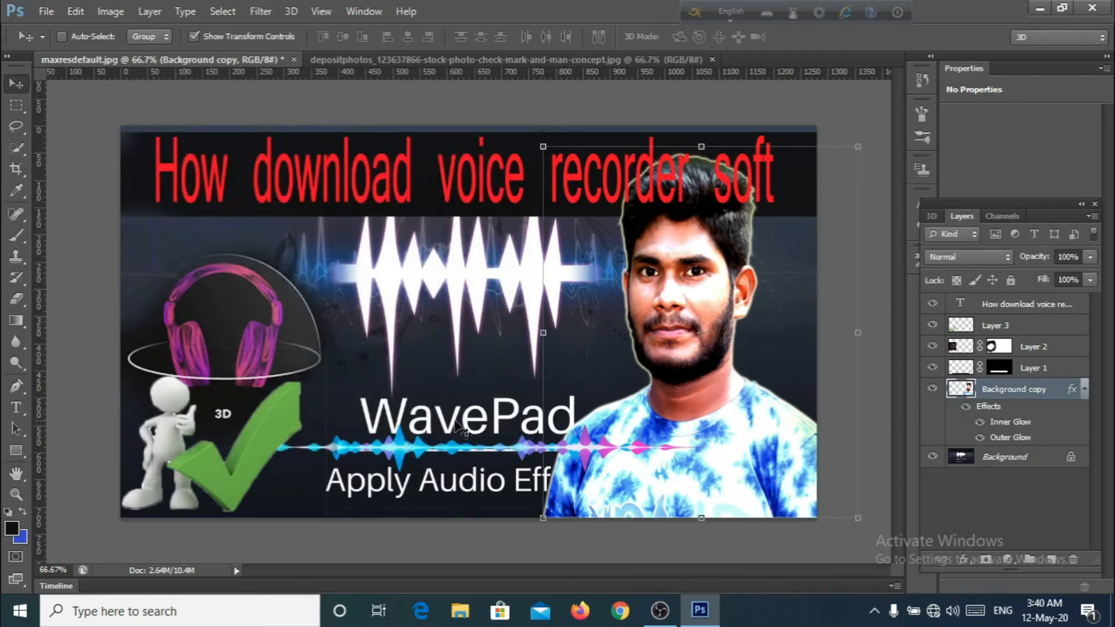
- Select a rectangle around the white WavePad lettering on the Background layer, brush it over with the dark foreground color, and clear the selection
left_click(999, 459)
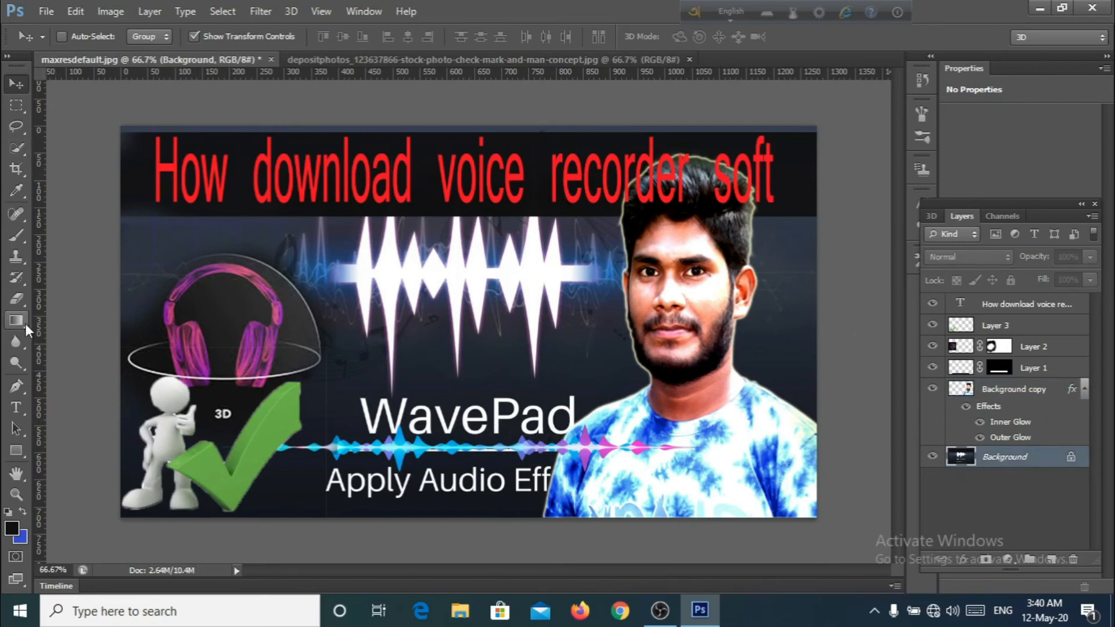
key("t")
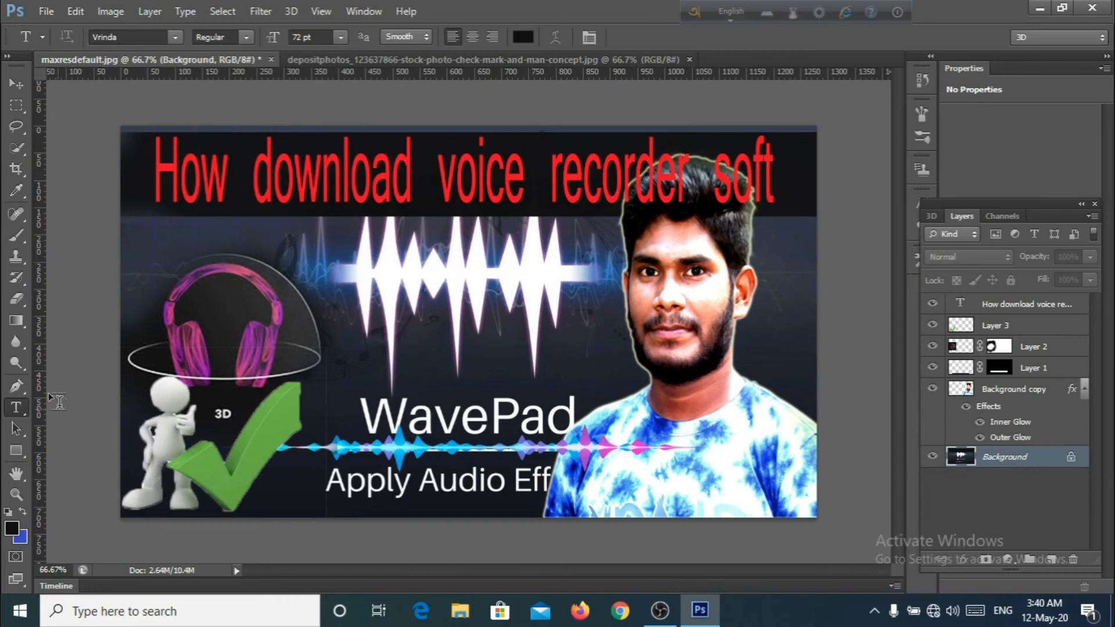
left_click(14, 108)
left_click_drag(352, 397, 590, 446)
left_click(17, 236)
mouse_move(319, 419)
left_mouse_down()
mouse_move(624, 402)
mouse_move(453, 396)
left_mouse_up()
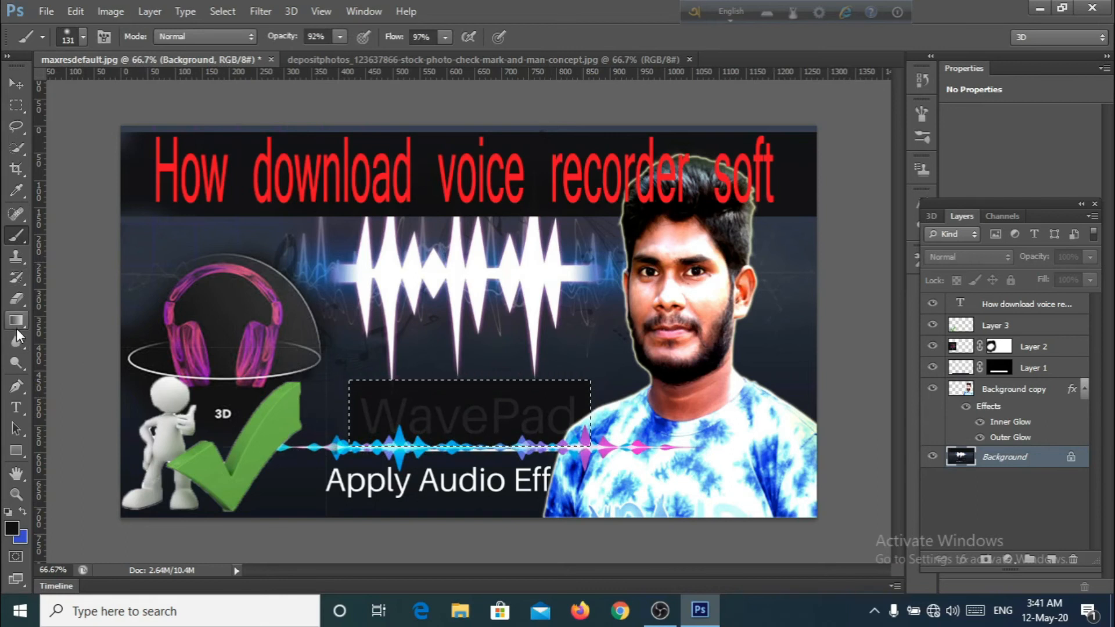
left_click(17, 127)
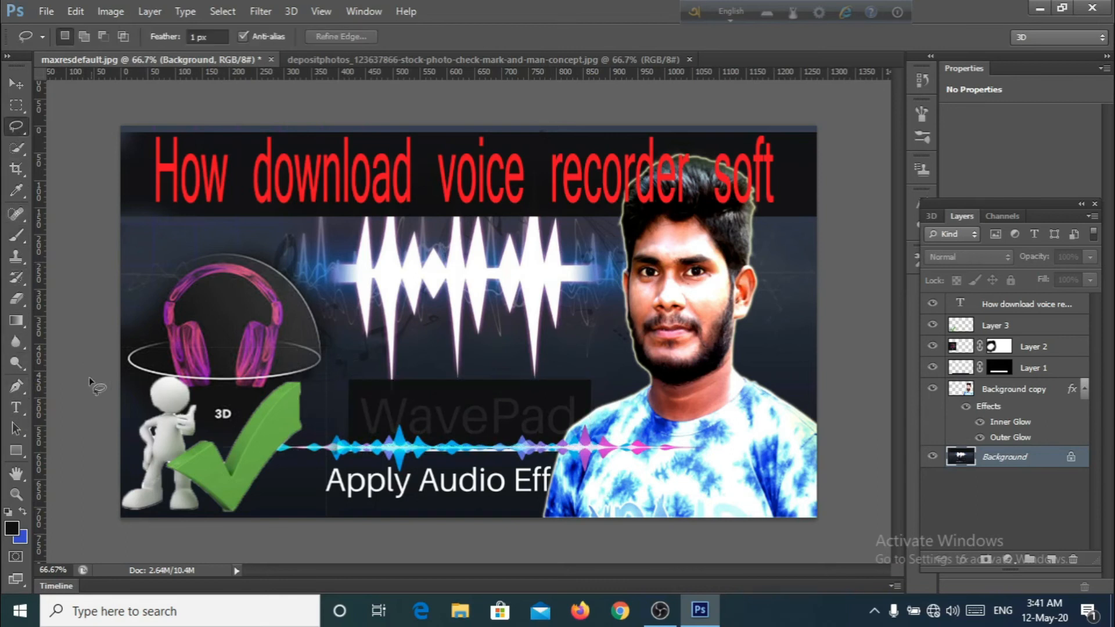
- Add the text "wavepad" over the painted-out lettering and color it with the red sampled from the title
left_click(18, 409)
left_click(347, 396)
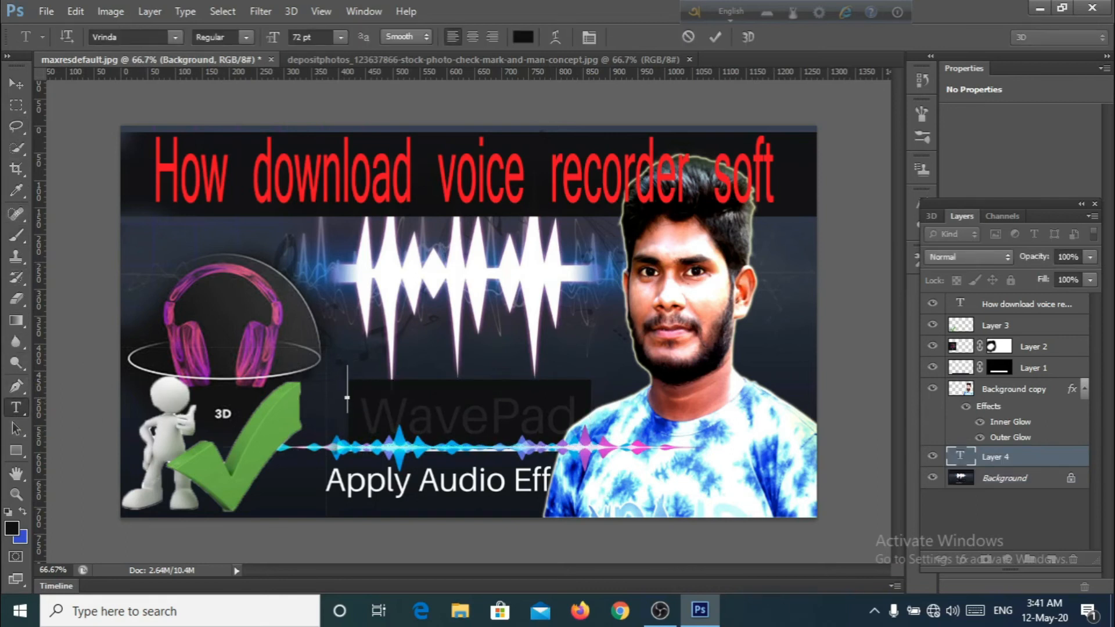
left_click(976, 611)
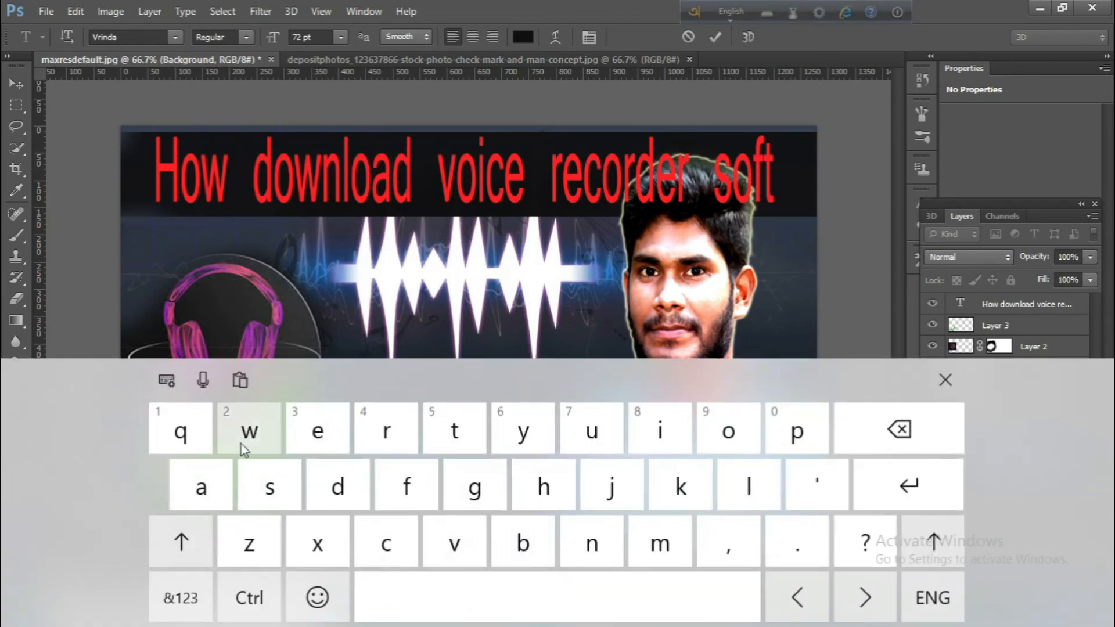
left_click(334, 489)
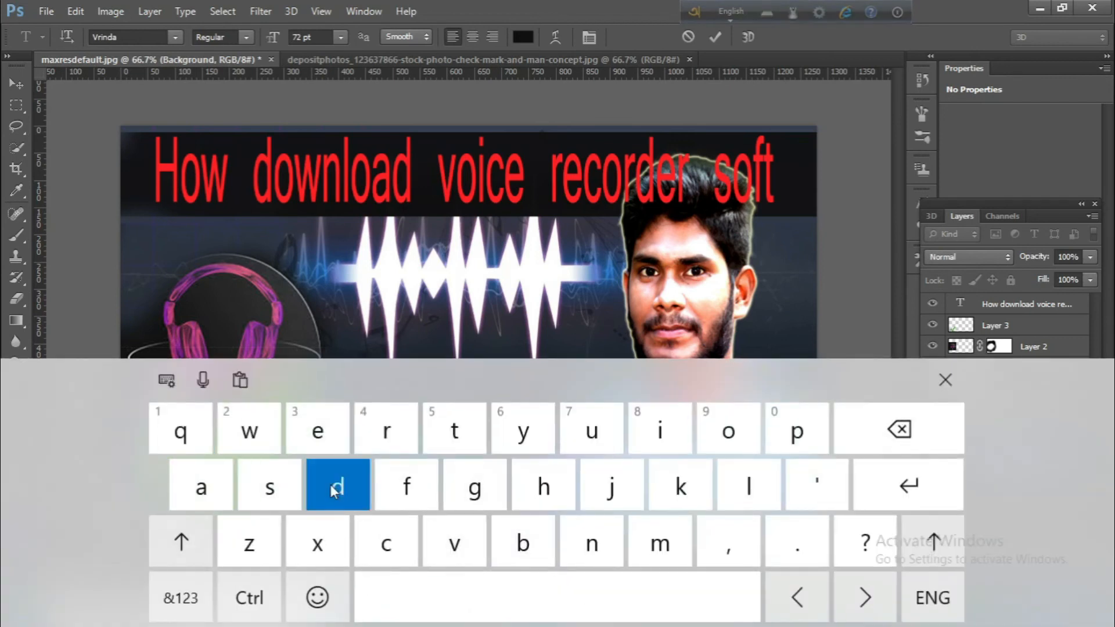
left_click(946, 381)
left_click_drag(480, 389, 308, 392)
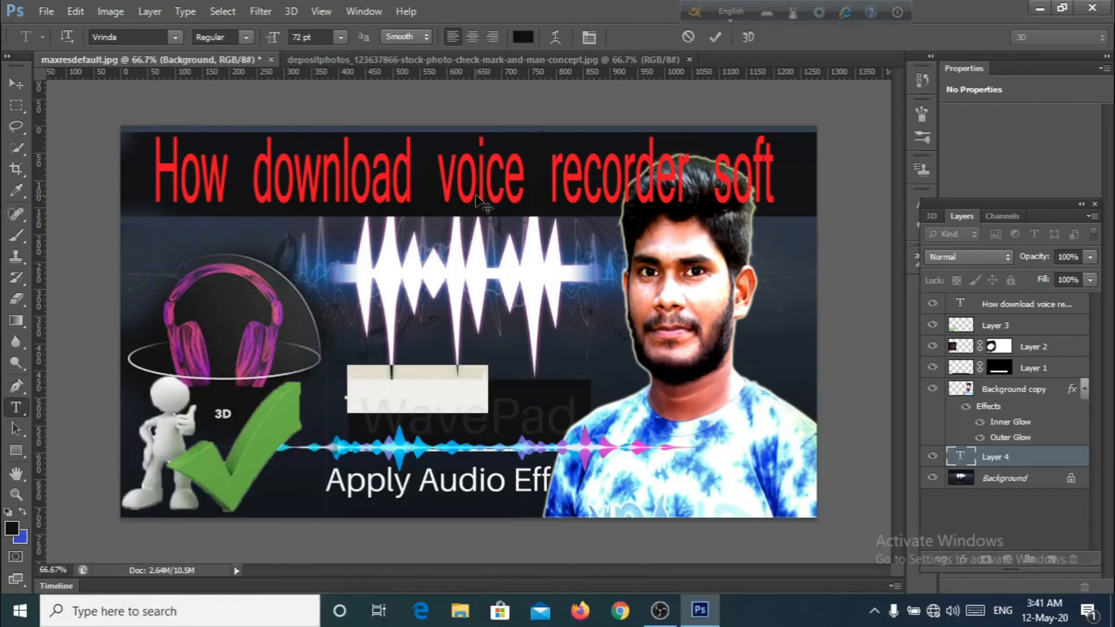
left_click(523, 37)
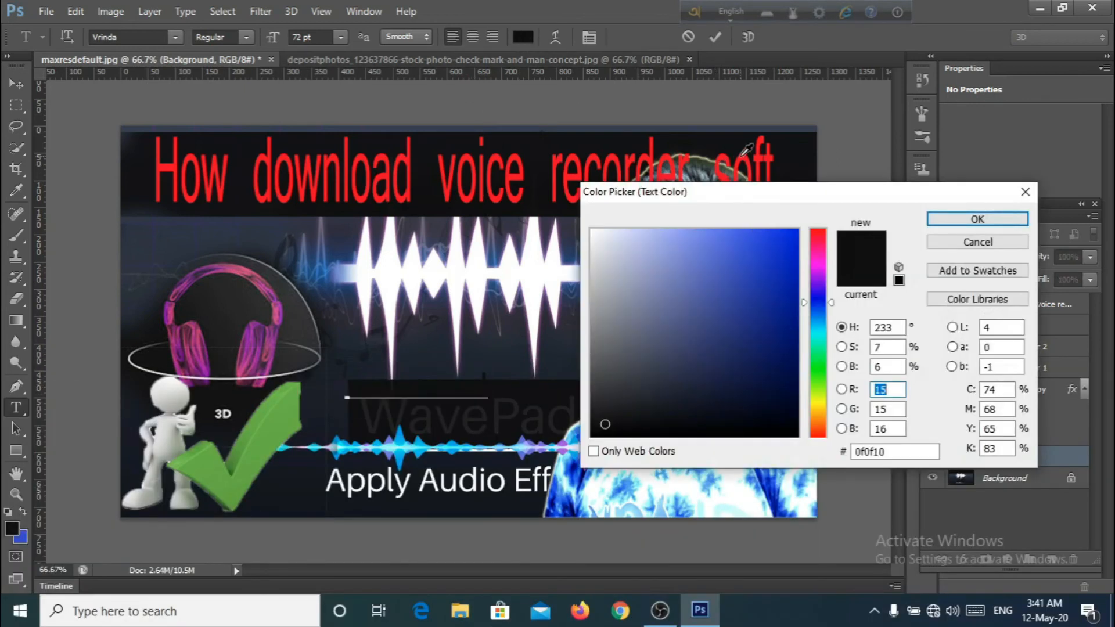
left_click(743, 154)
left_click(1007, 225)
- Enlarge the wavepad text so that it spans from the headphones to the portrait
left_click(16, 84)
left_click_drag(489, 414, 558, 452)
left_click_drag(451, 367, 452, 294)
left_click_drag(554, 375, 617, 377)
left_click_drag(348, 375, 282, 378)
key("Return")
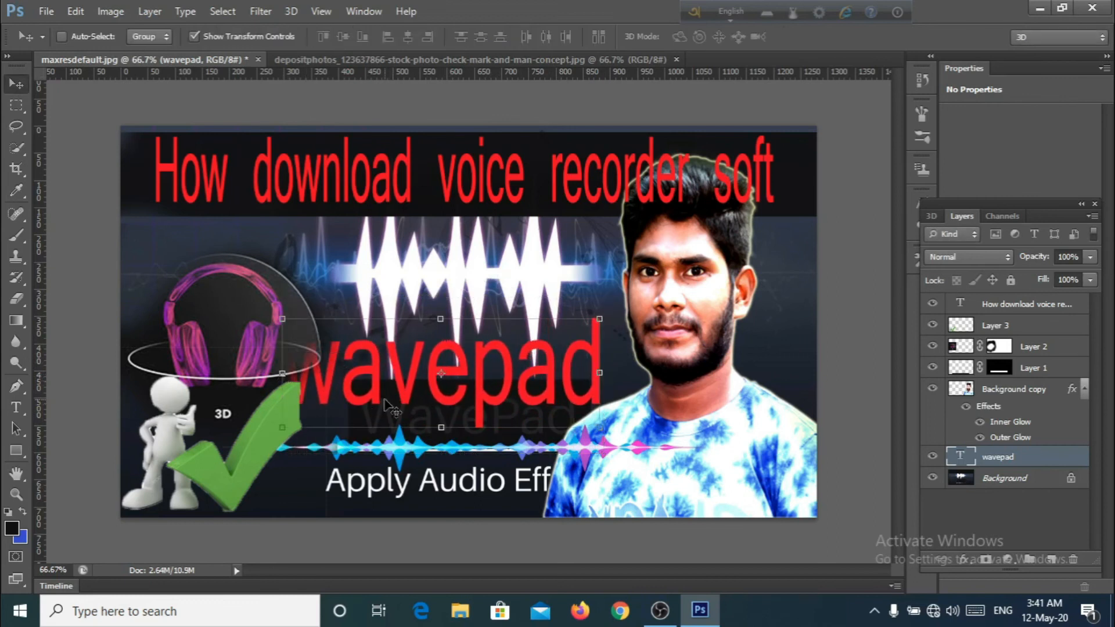
- Move the wavepad layer directly above Layer 3, reduce its height to about 91%, and center the text between the headphones and portrait
left_click_drag(1027, 456, 1024, 325)
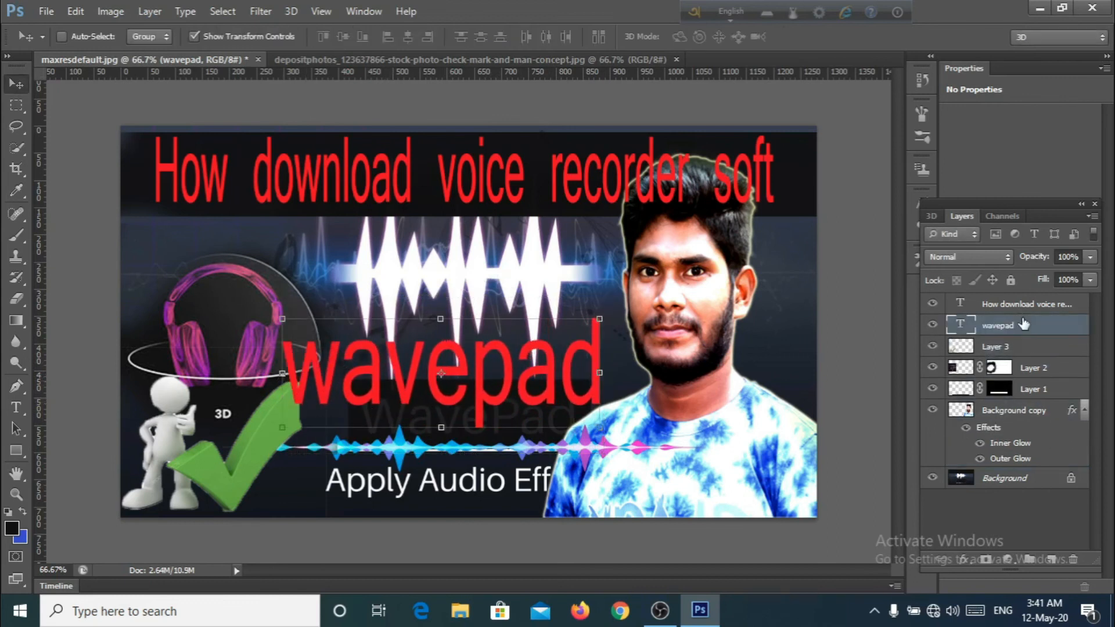
left_click_drag(444, 428, 446, 401)
left_click_drag(447, 265, 447, 279)
left_click_drag(487, 336, 503, 373)
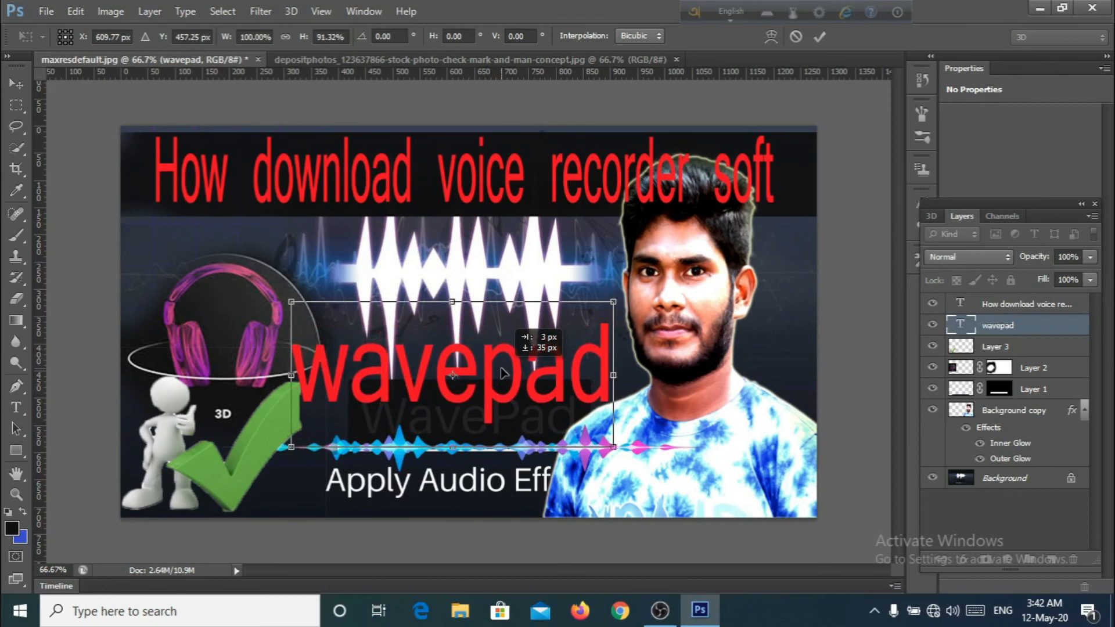
key("Return")
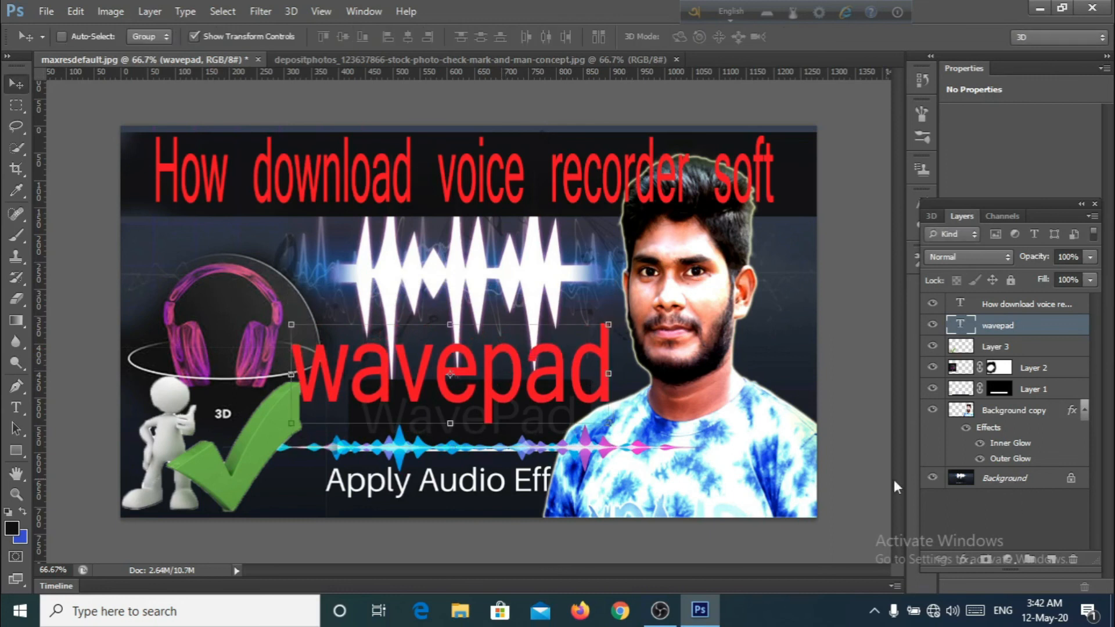
- Select a rectangle behind the red wavepad text on the Background layer, brush it over with the dark foreground color, and clear the selection
left_click(996, 484)
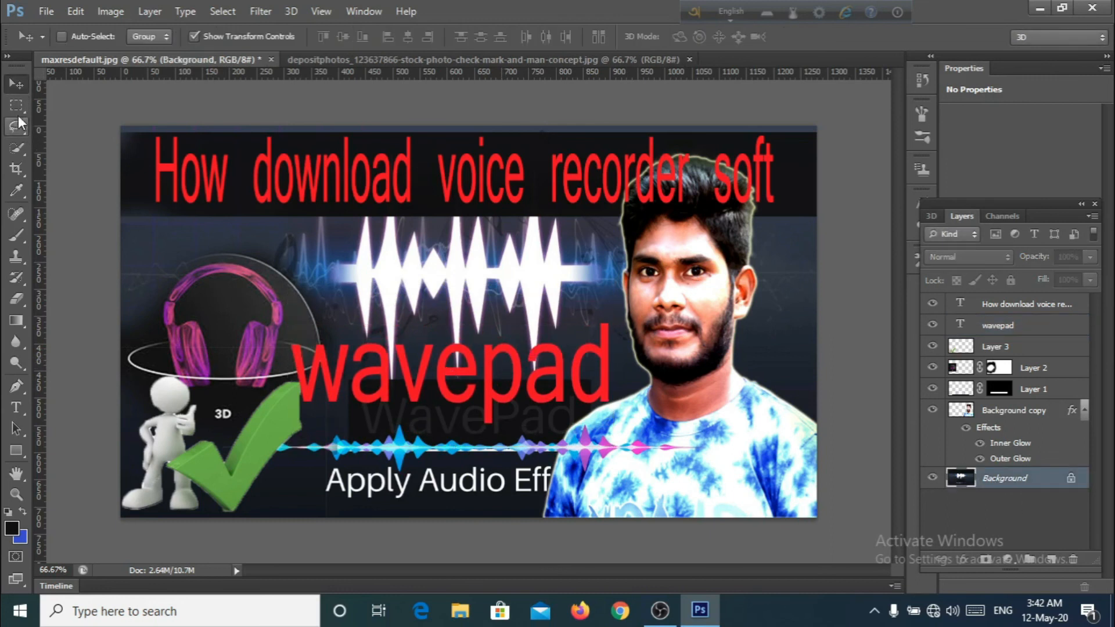
key("m")
left_click_drag(617, 417, 286, 319)
left_click(17, 235)
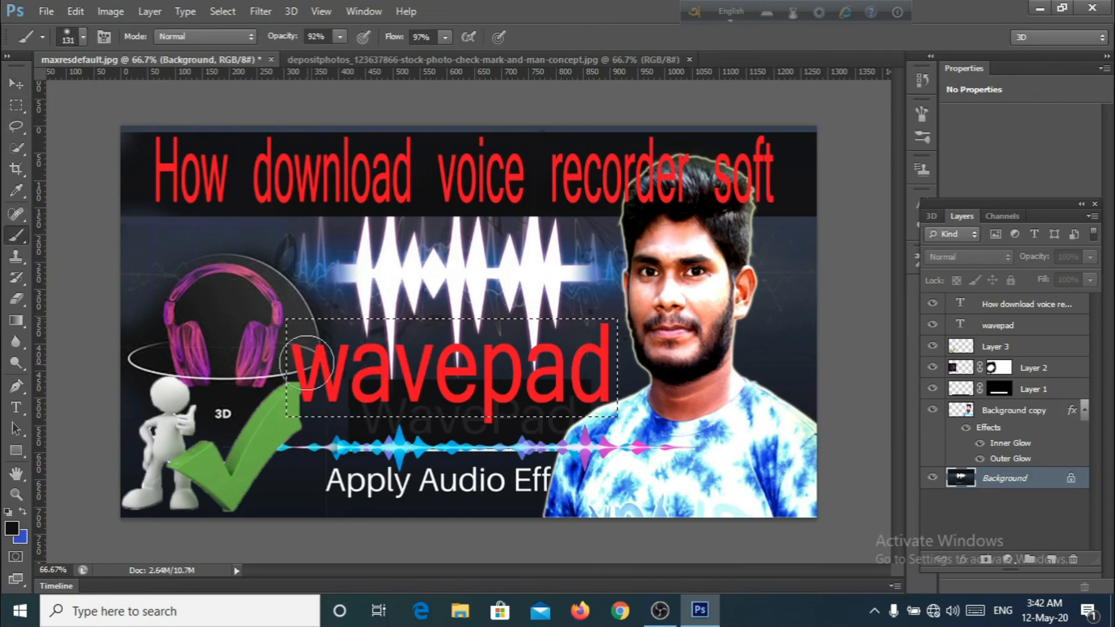
left_click_drag(525, 406, 378, 376)
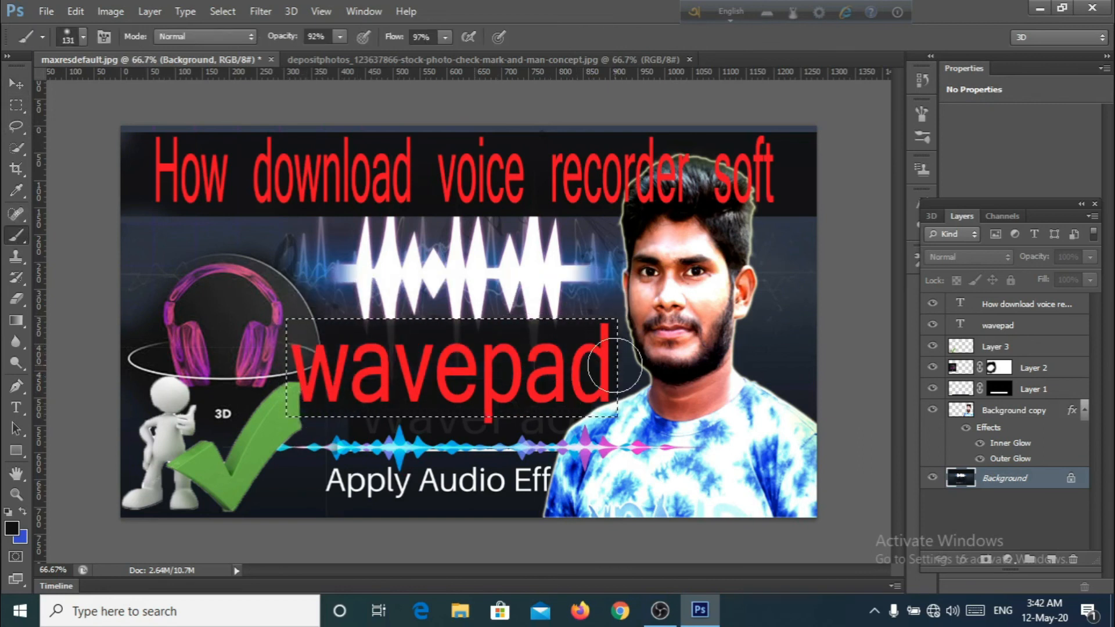
key("l")
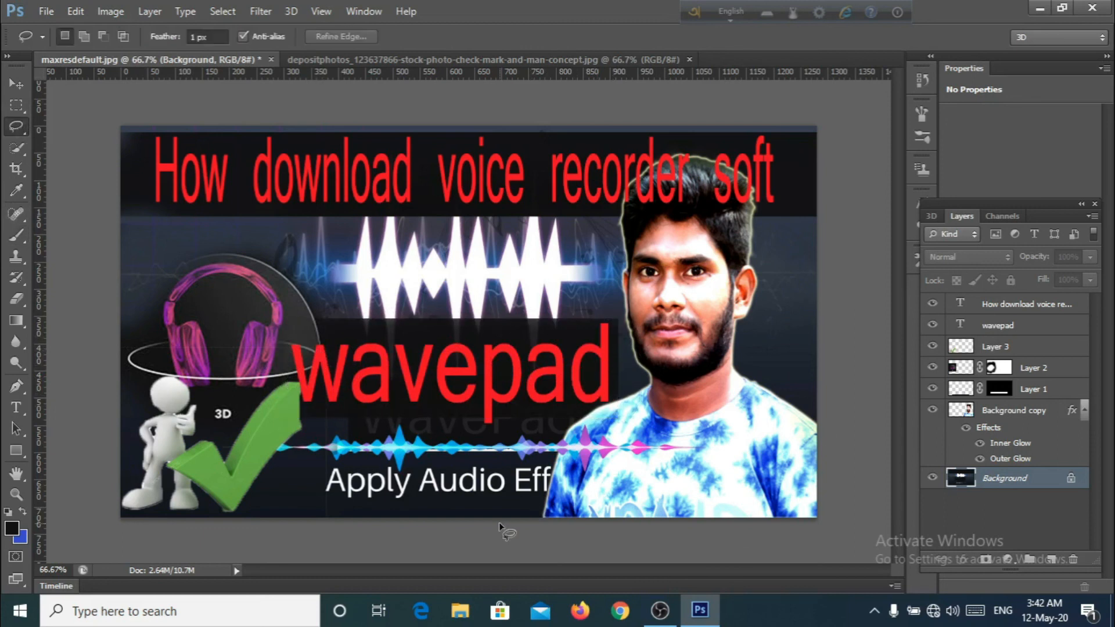
- Start saving the banner as a JPEG copy in the banner photos folder inside All bic photo
left_click(48, 12)
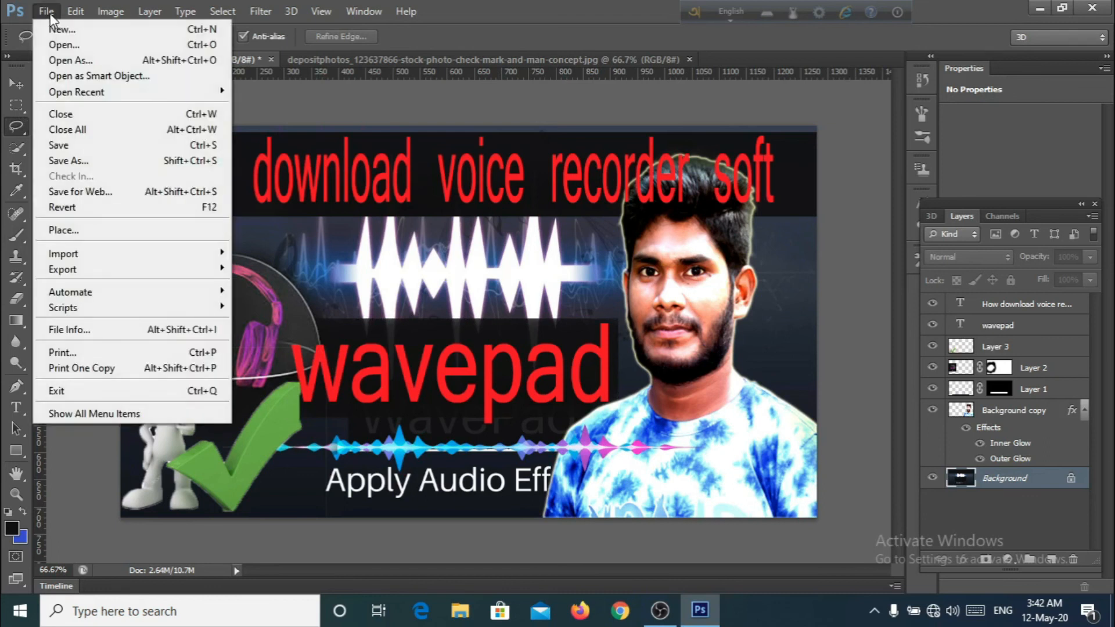
left_click(69, 161)
left_click(550, 390)
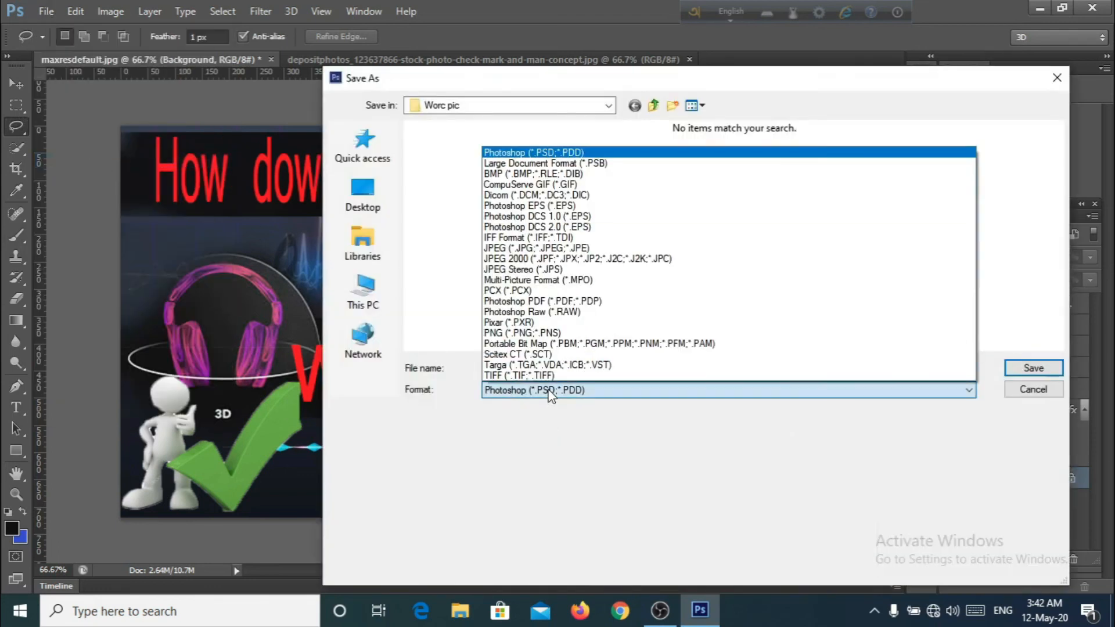
left_click(549, 257)
left_click(580, 389)
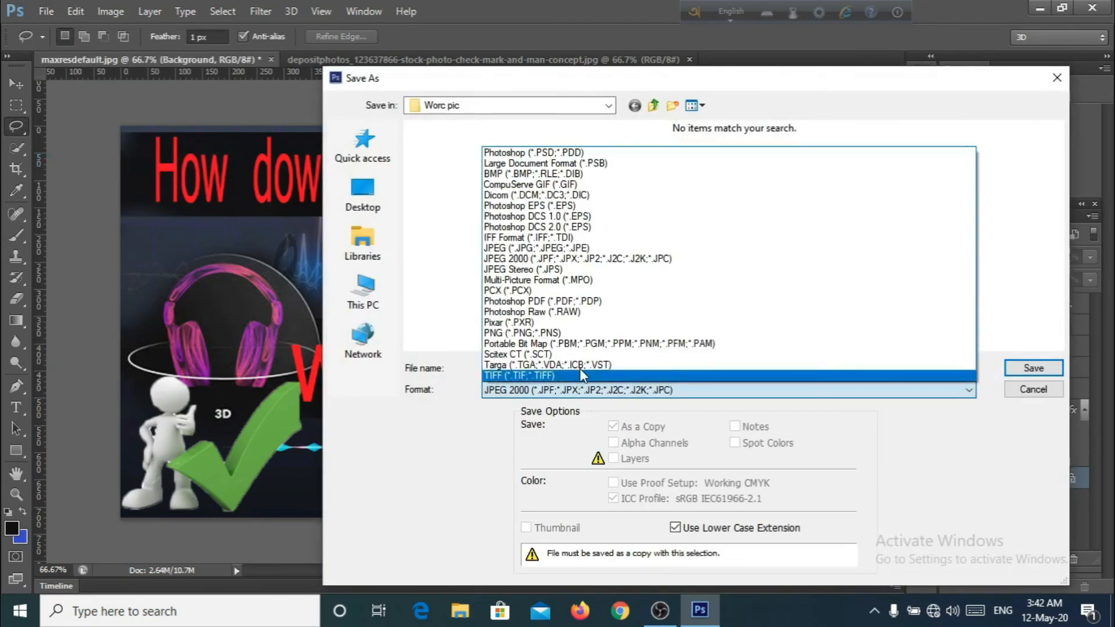
left_click(605, 250)
left_click(653, 105)
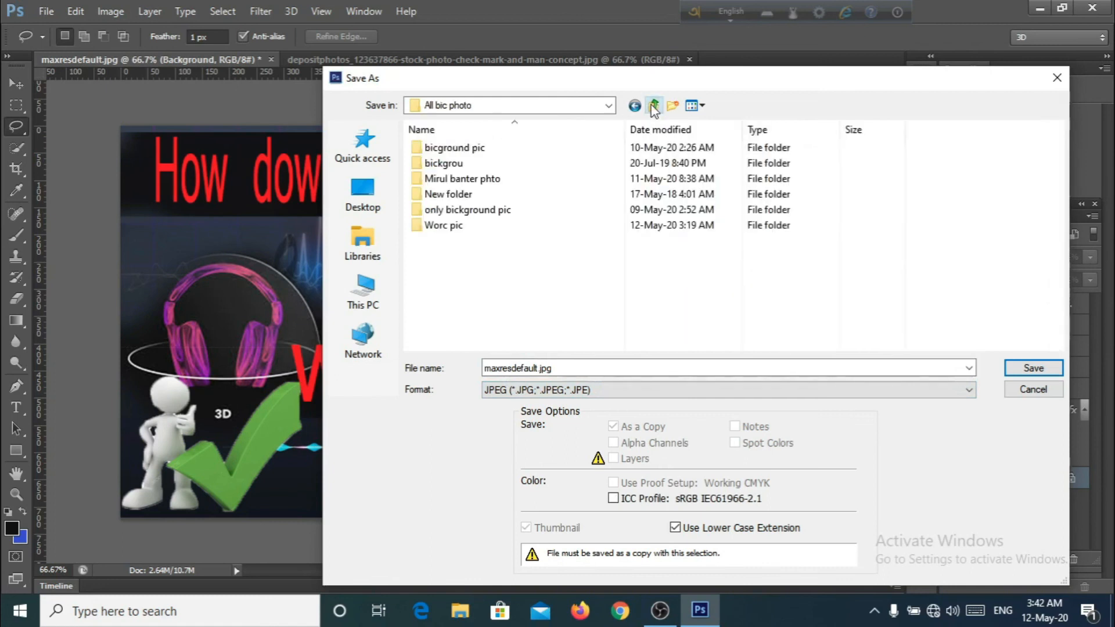
double_click(550, 177)
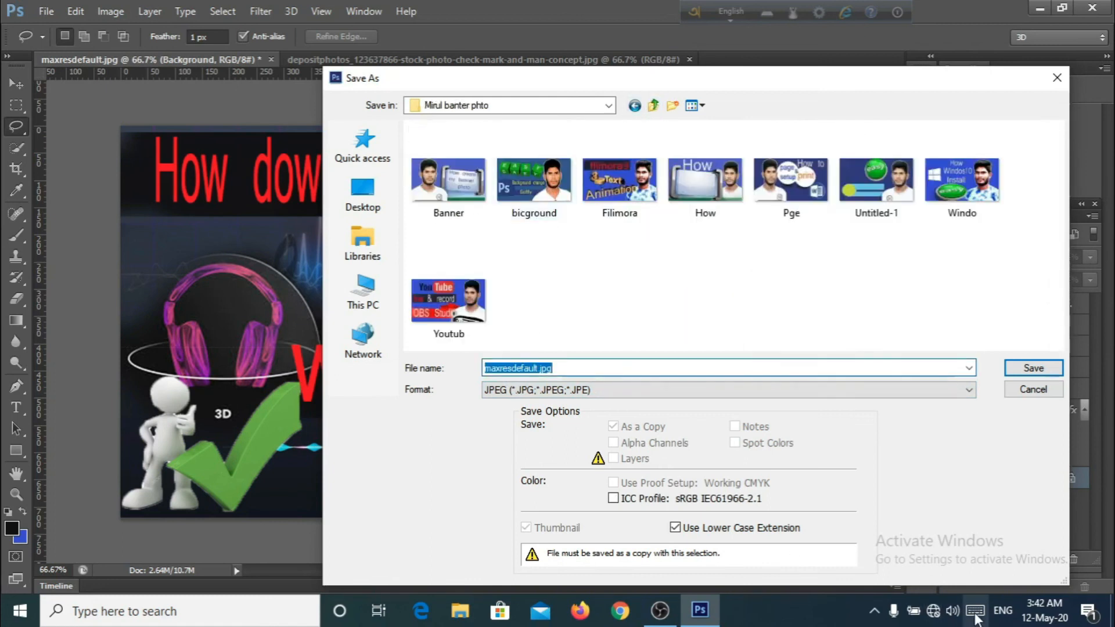
- Name the JPEG copy Wabepad and save it at Maximum quality 12 with the Baseline ("Standard") format
left_click(976, 613)
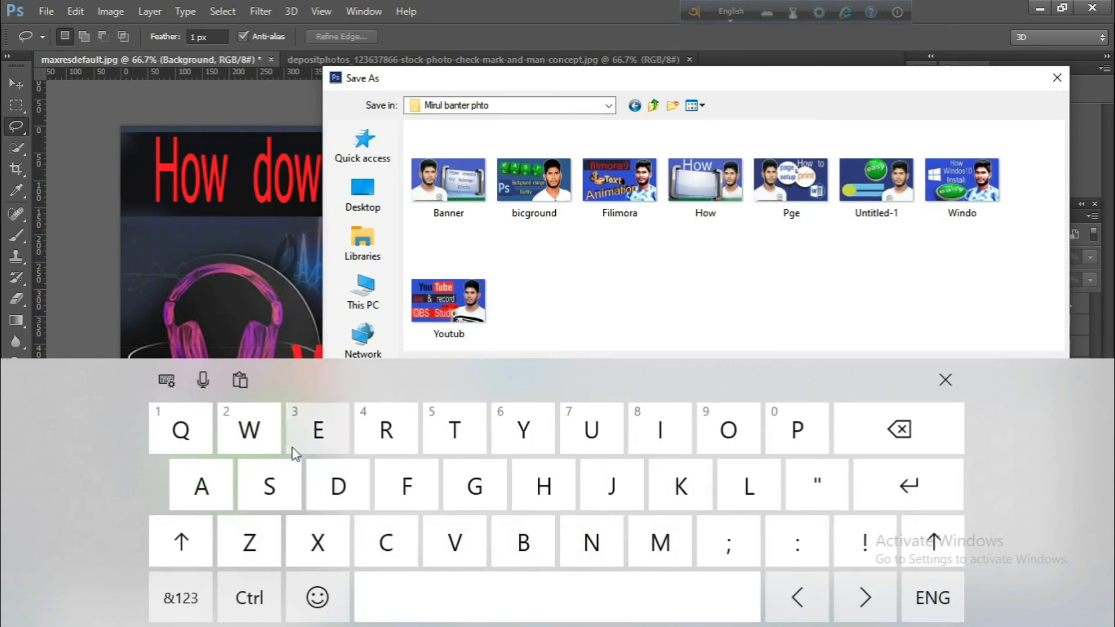
left_click(250, 430)
left_click(202, 487)
left_click(523, 544)
left_click(318, 430)
left_click(797, 430)
left_click(201, 487)
left_click(338, 487)
left_click(945, 380)
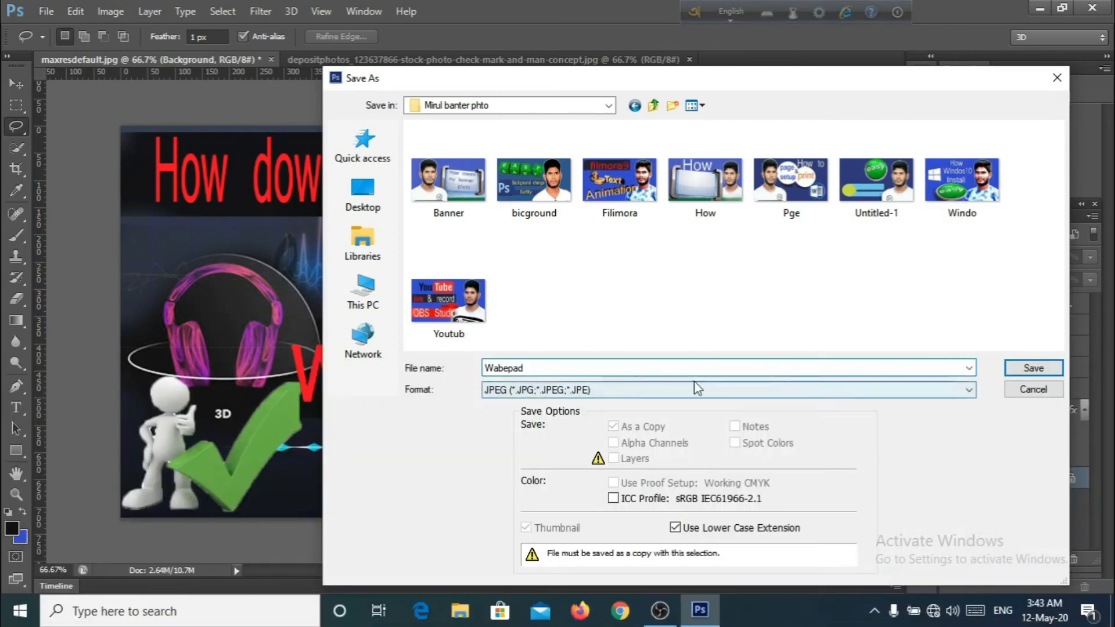
left_click(1020, 370)
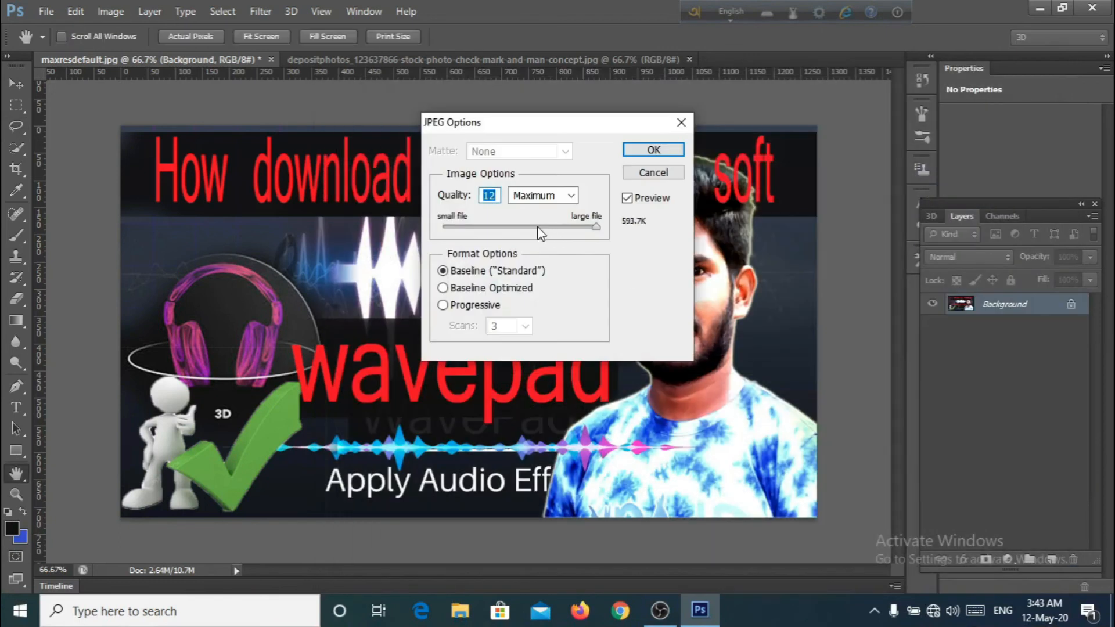
left_click(653, 151)
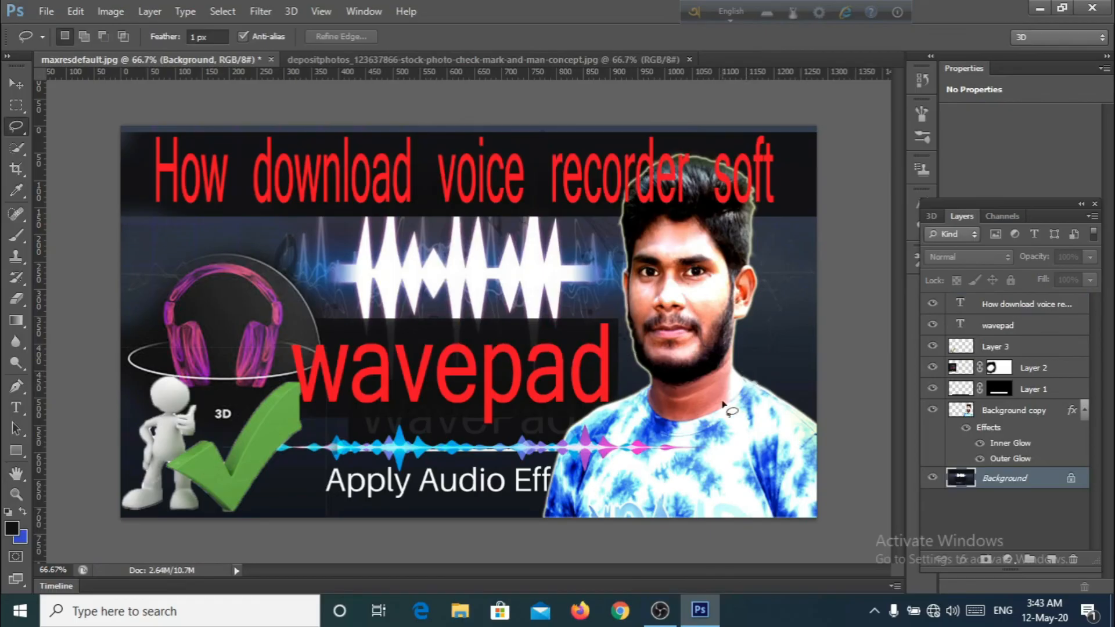